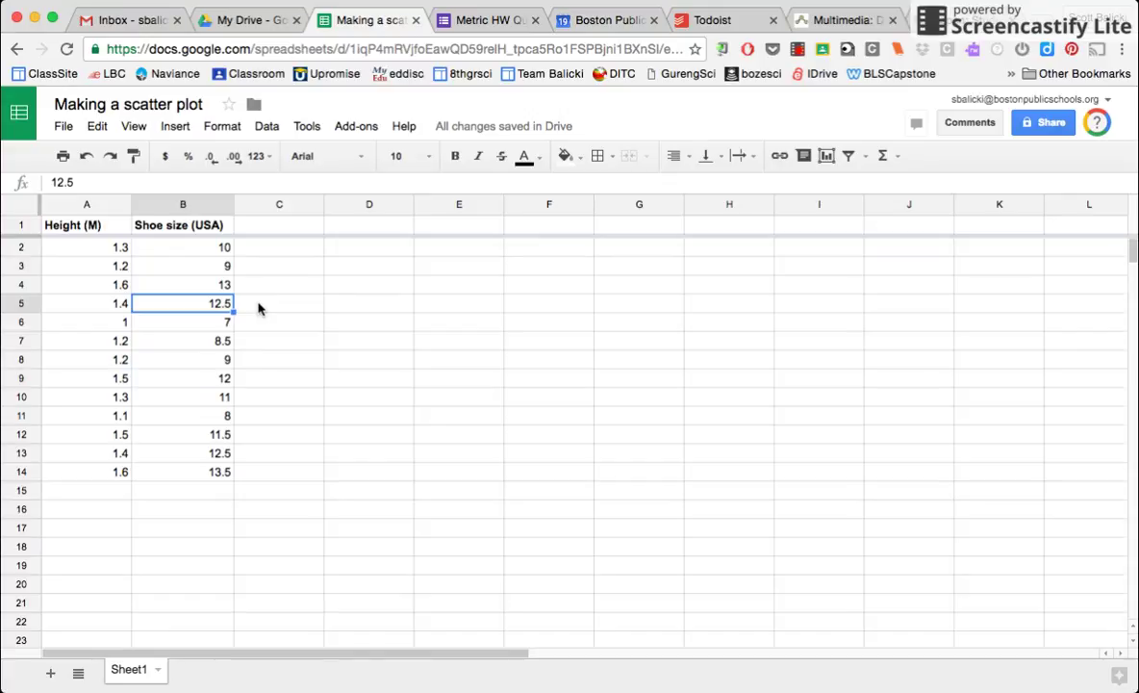
pyautogui.click(86, 206)
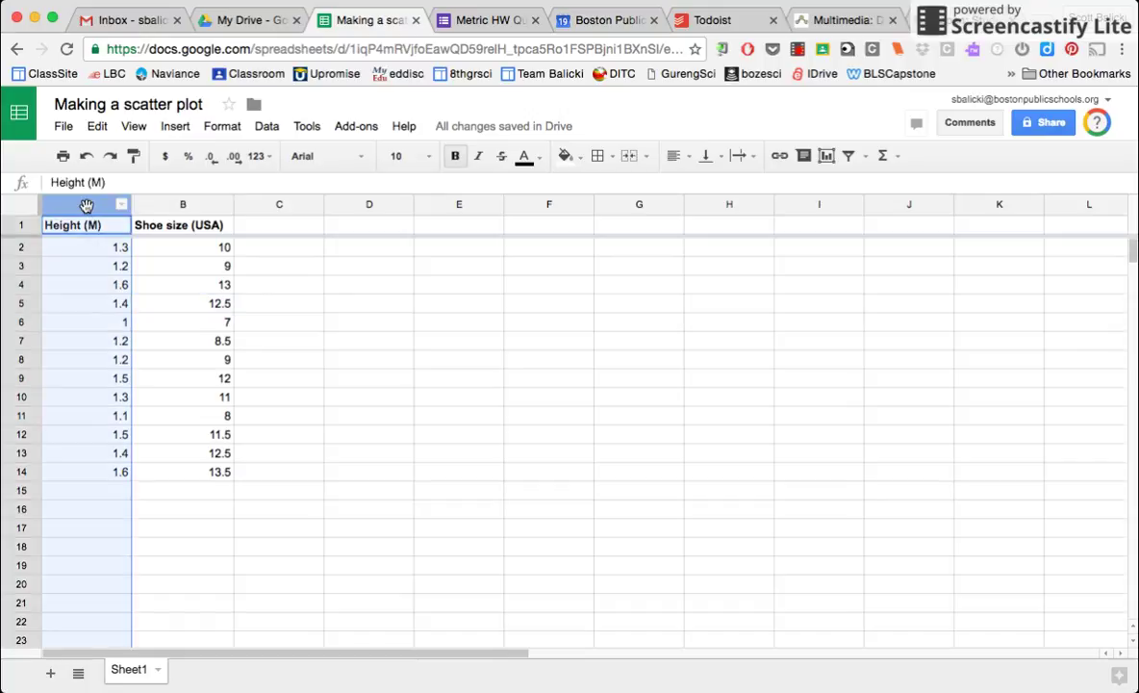
pyautogui.click(162, 205)
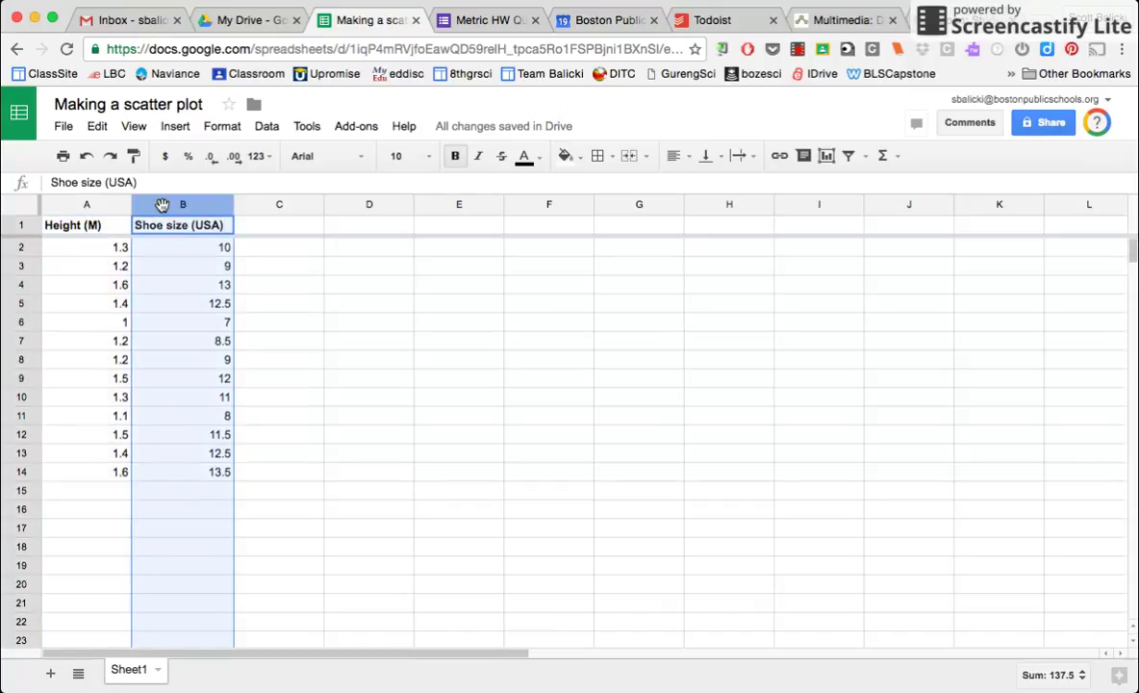
pyautogui.click(154, 303)
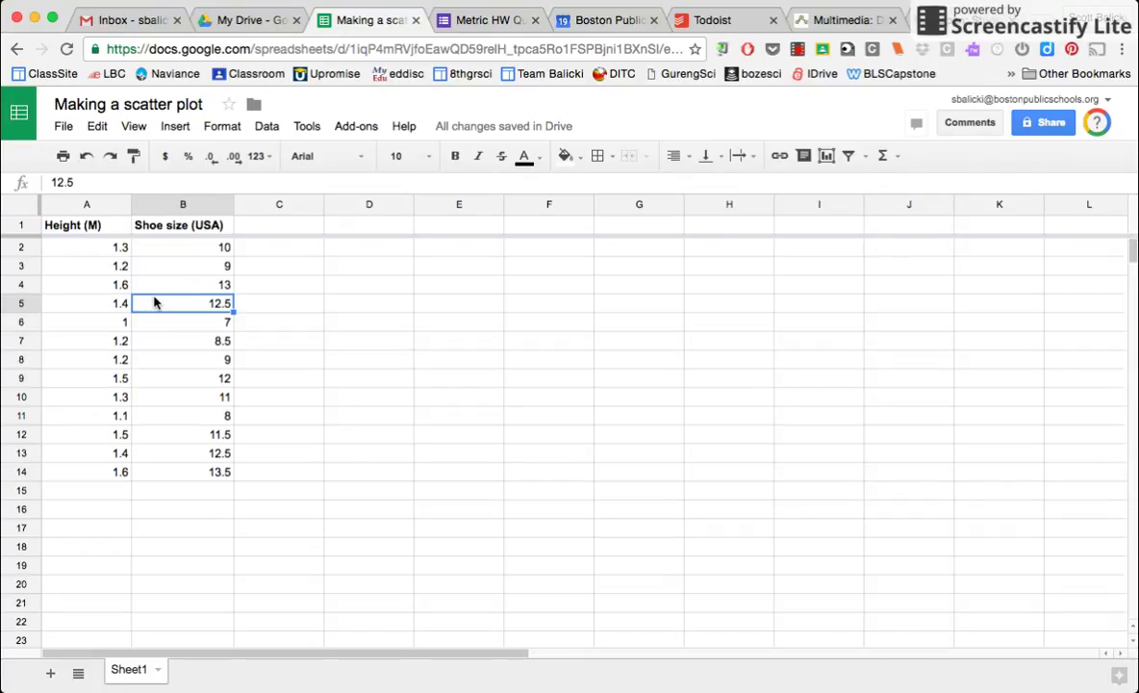
pyautogui.click(79, 205)
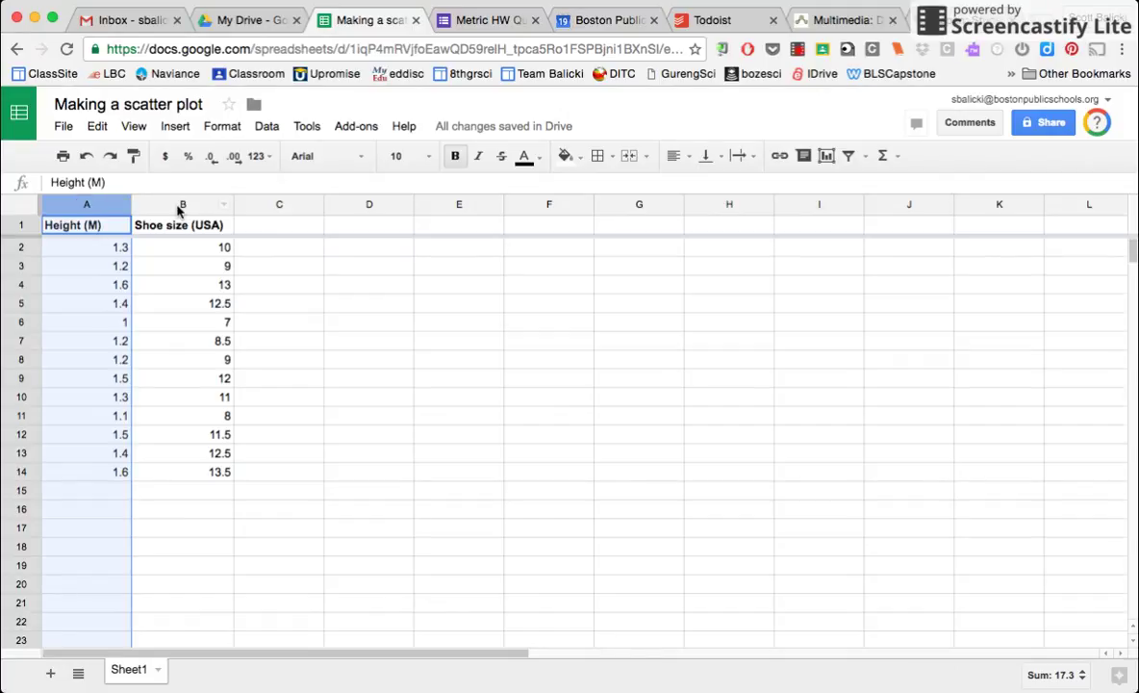
pyautogui.click(179, 208)
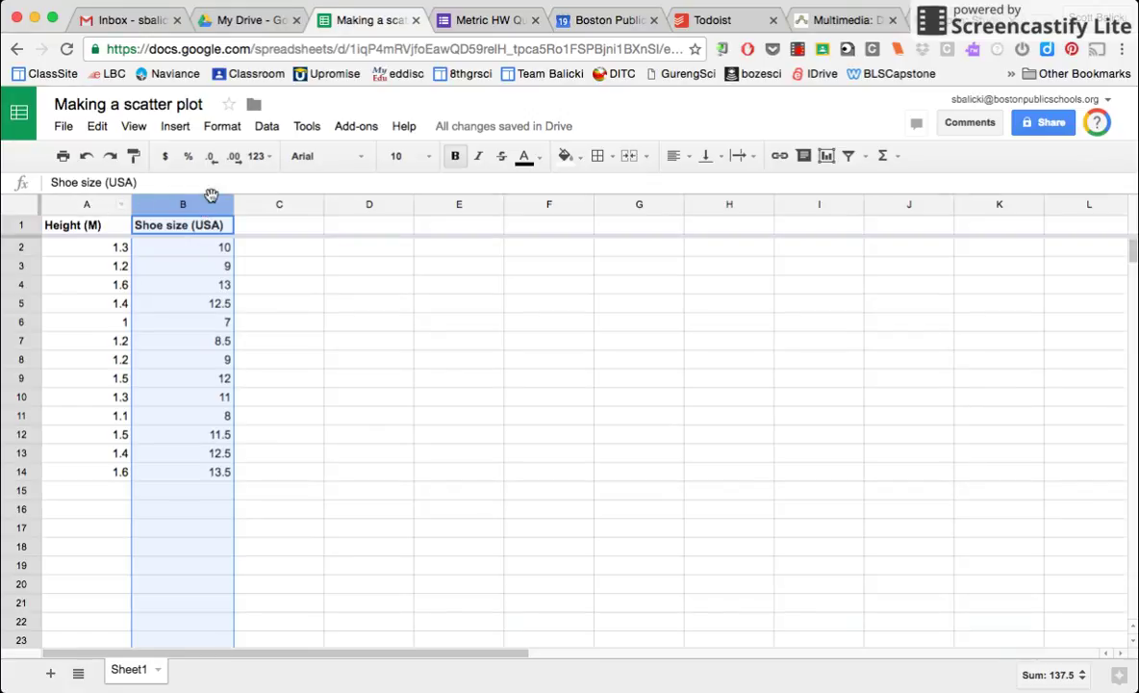
pyautogui.click(85, 206)
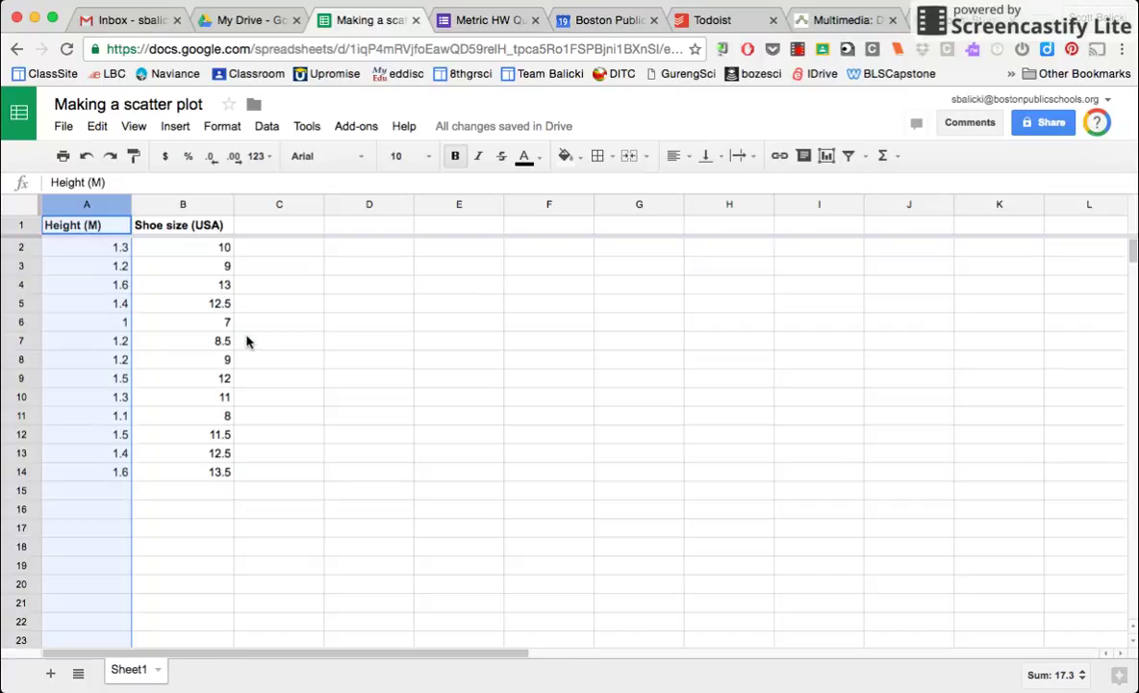
pyautogui.click(79, 281)
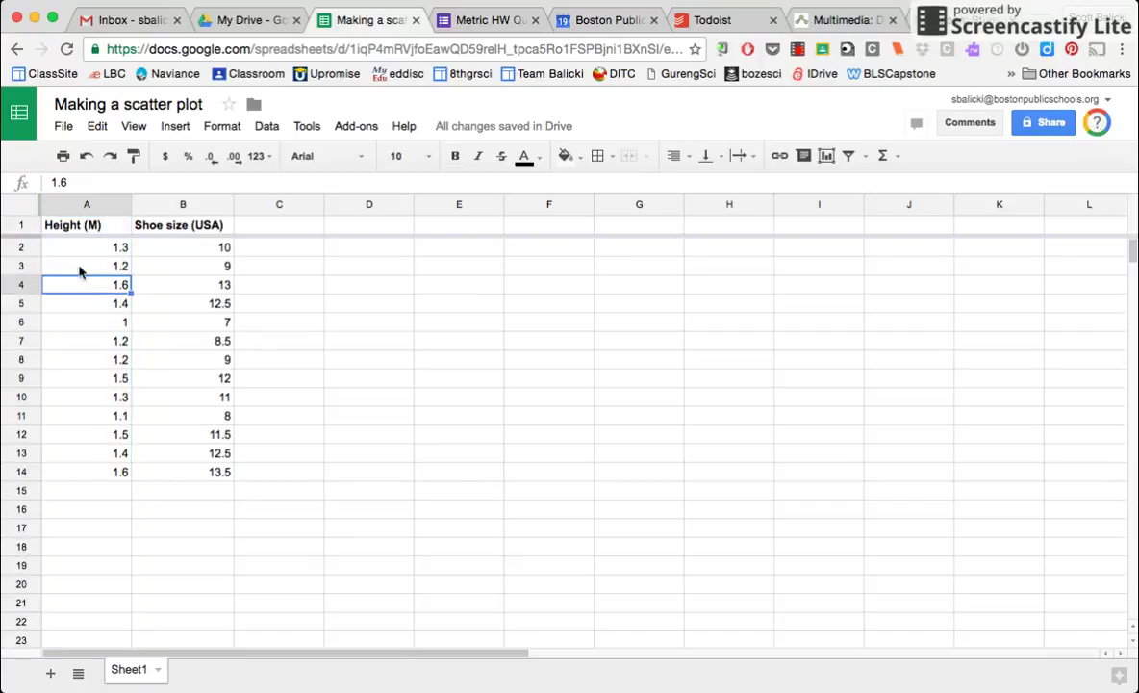
# - Start a new chart from the height and shoe size data in A1:B14, including the header row
pyautogui.moveTo(79, 224); pyautogui.dragTo(184, 472)
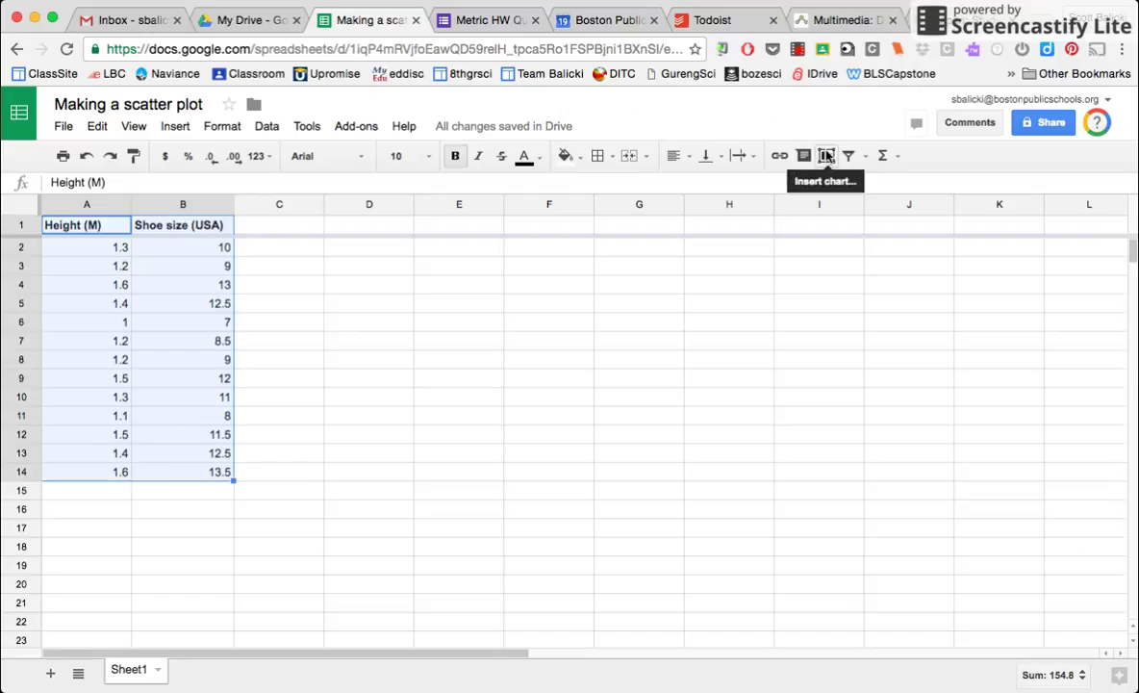
pyautogui.click(827, 156)
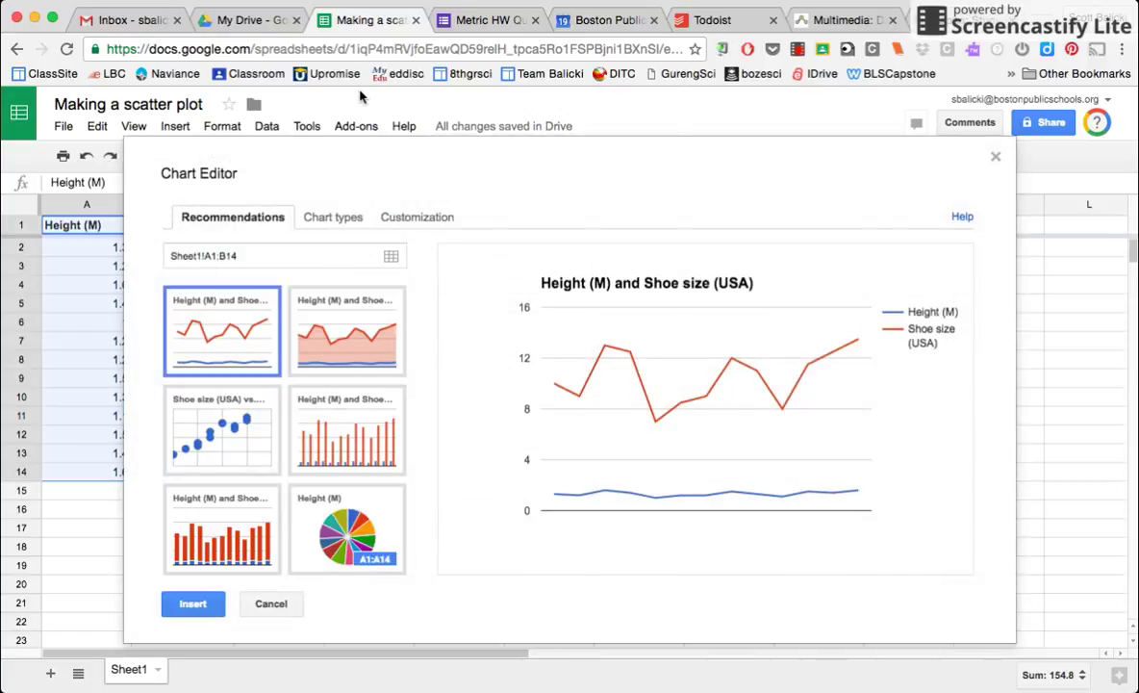
pyautogui.click(257, 256)
pyautogui.moveTo(258, 257); pyautogui.dragTo(138, 252)
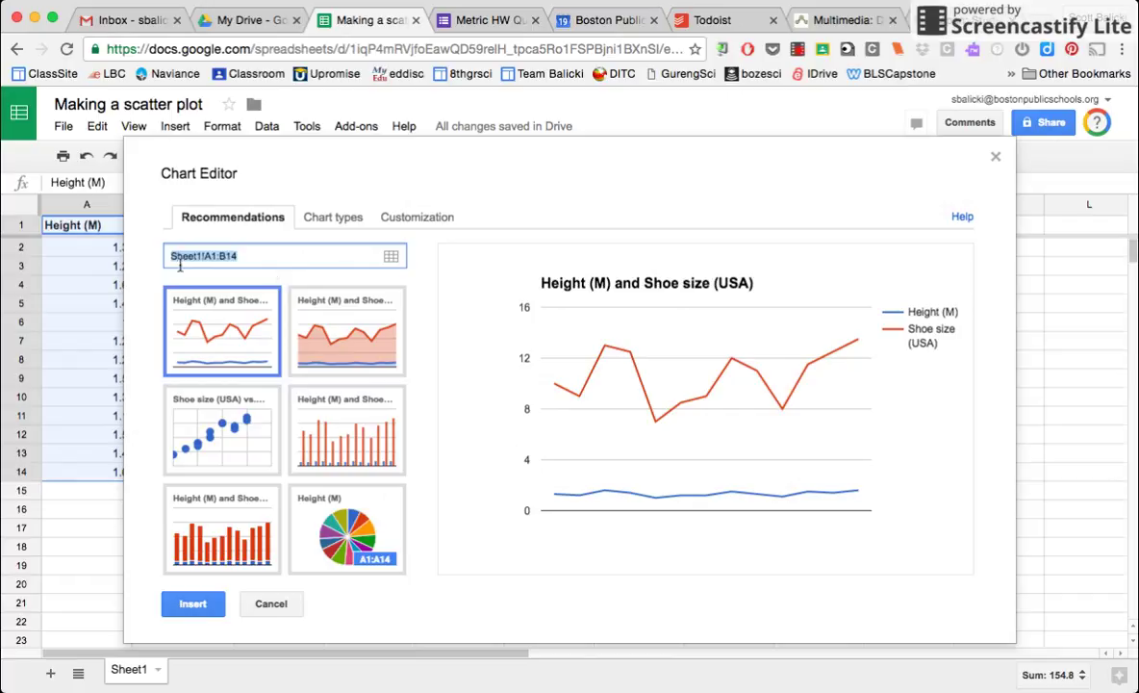
pyautogui.click(251, 257)
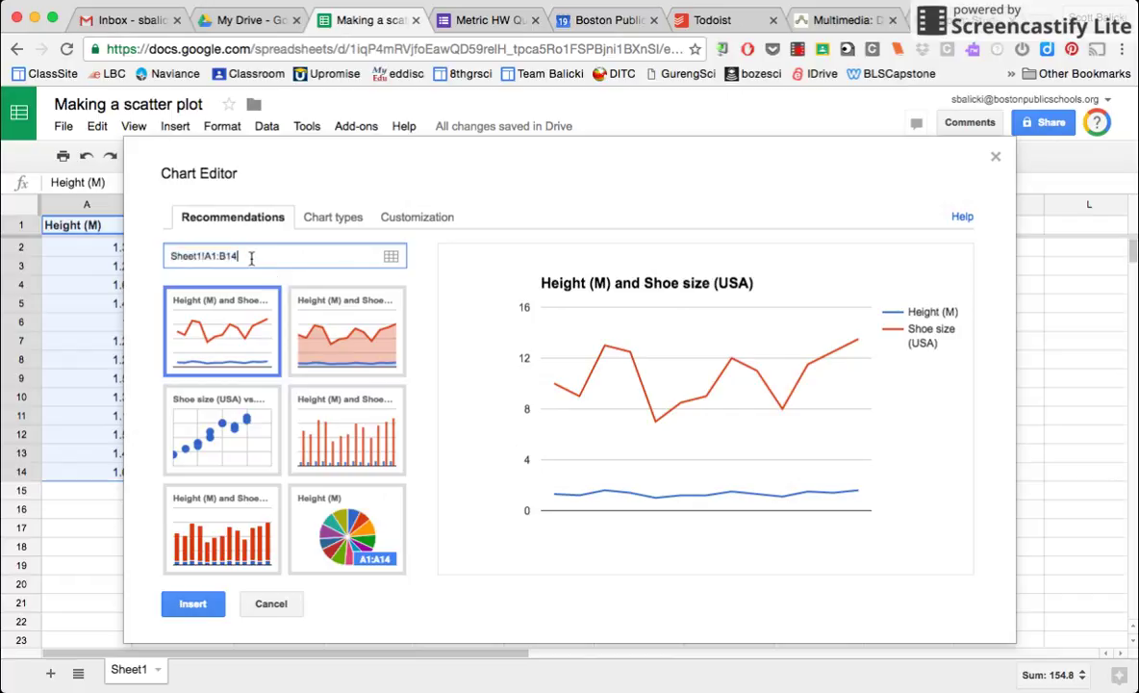
# - Change the chart type to the plain scatter chart
pyautogui.click(332, 220)
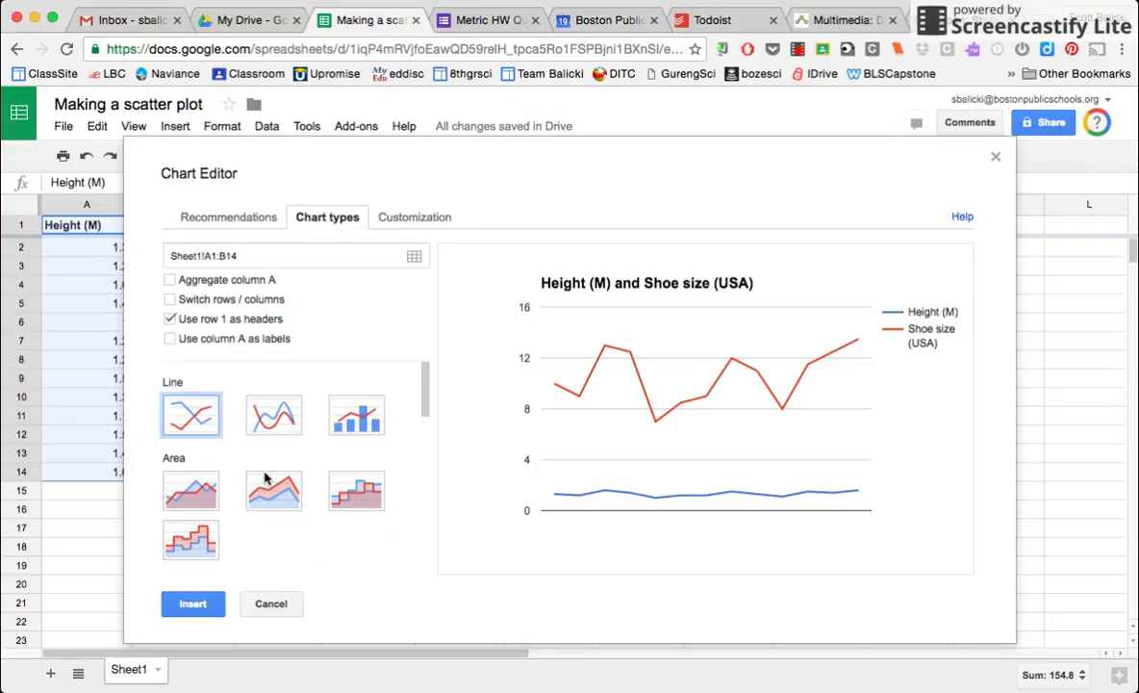
pyautogui.scroll(-5, 267, 471)
pyautogui.scroll(-4, 266, 478)
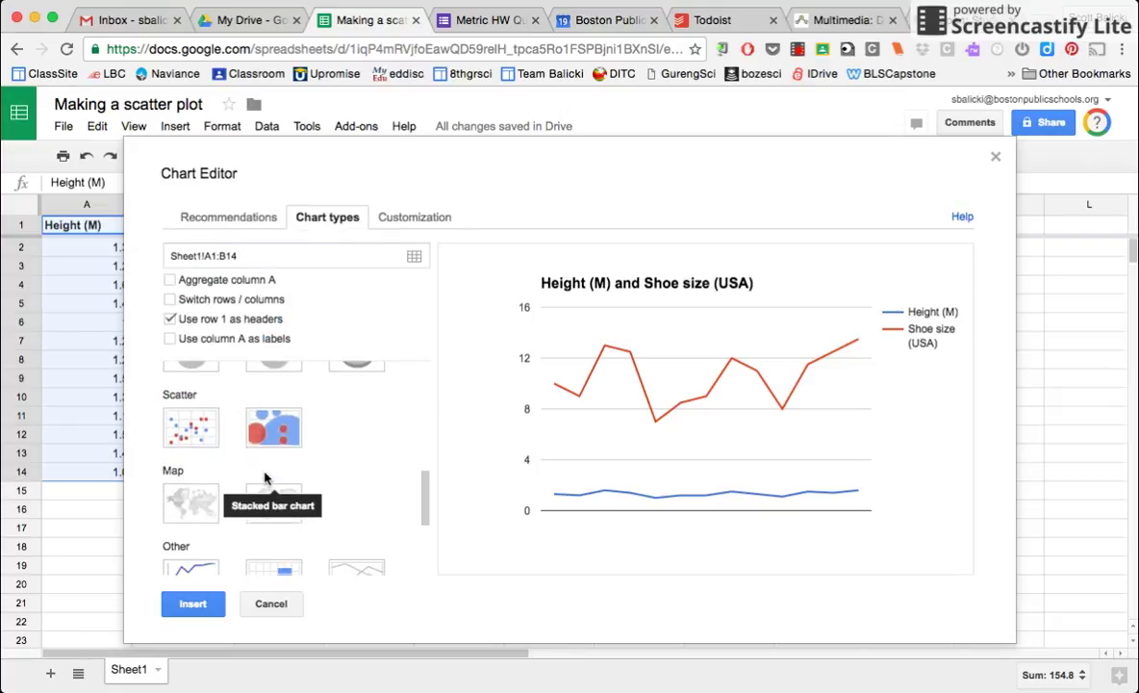
pyautogui.click(211, 424)
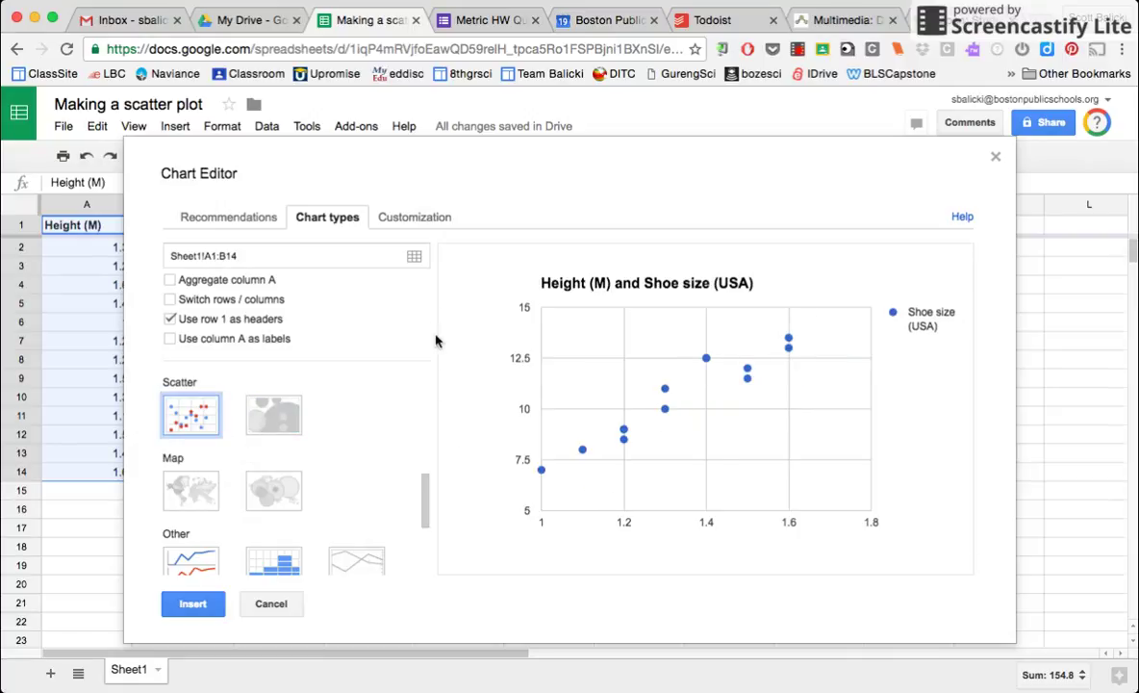
# - Give the scatter chart's horizontal axis the title "Height (M)"
pyautogui.click(390, 222)
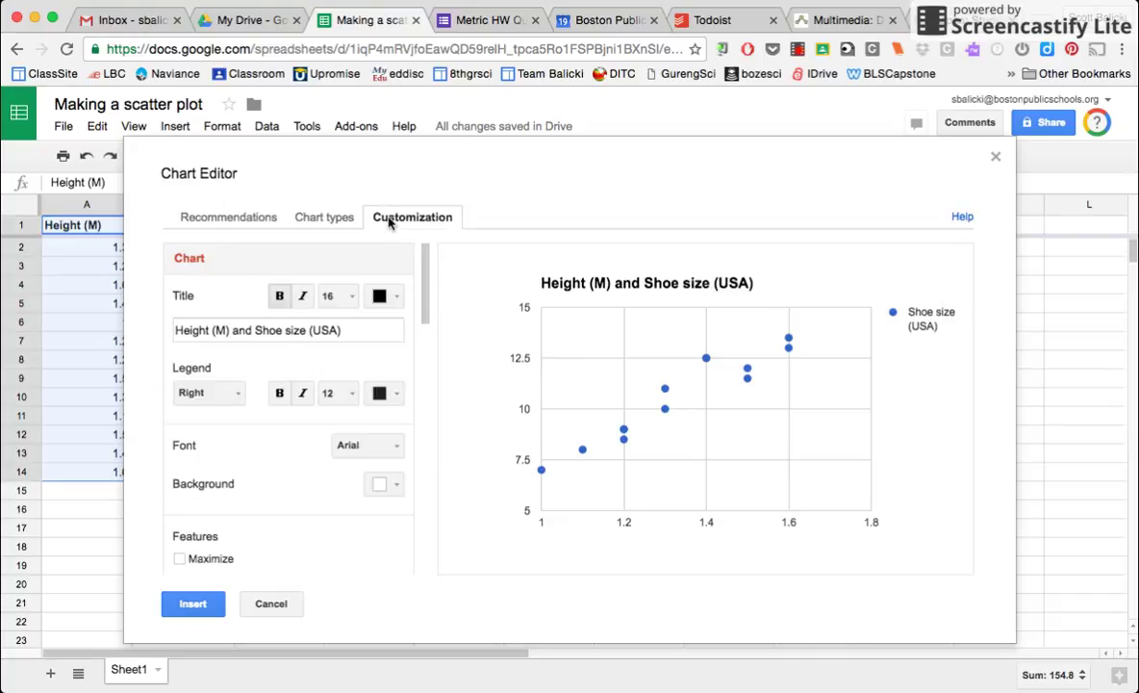
pyautogui.scroll(-2, 253, 394)
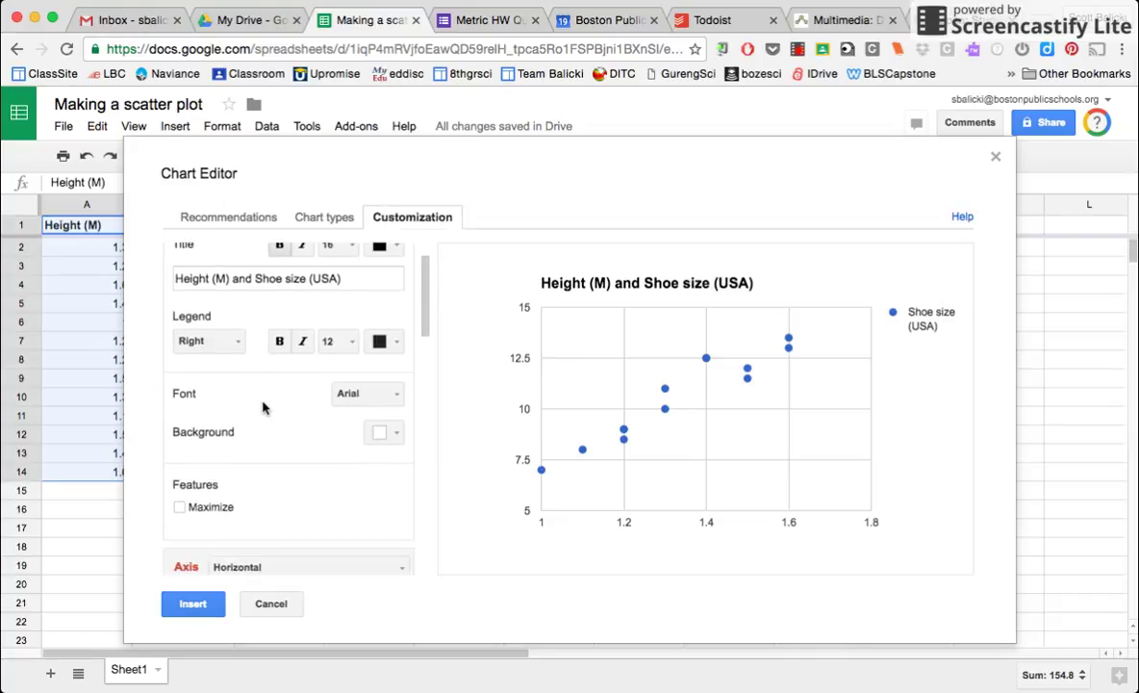
pyautogui.scroll(-5, 263, 408)
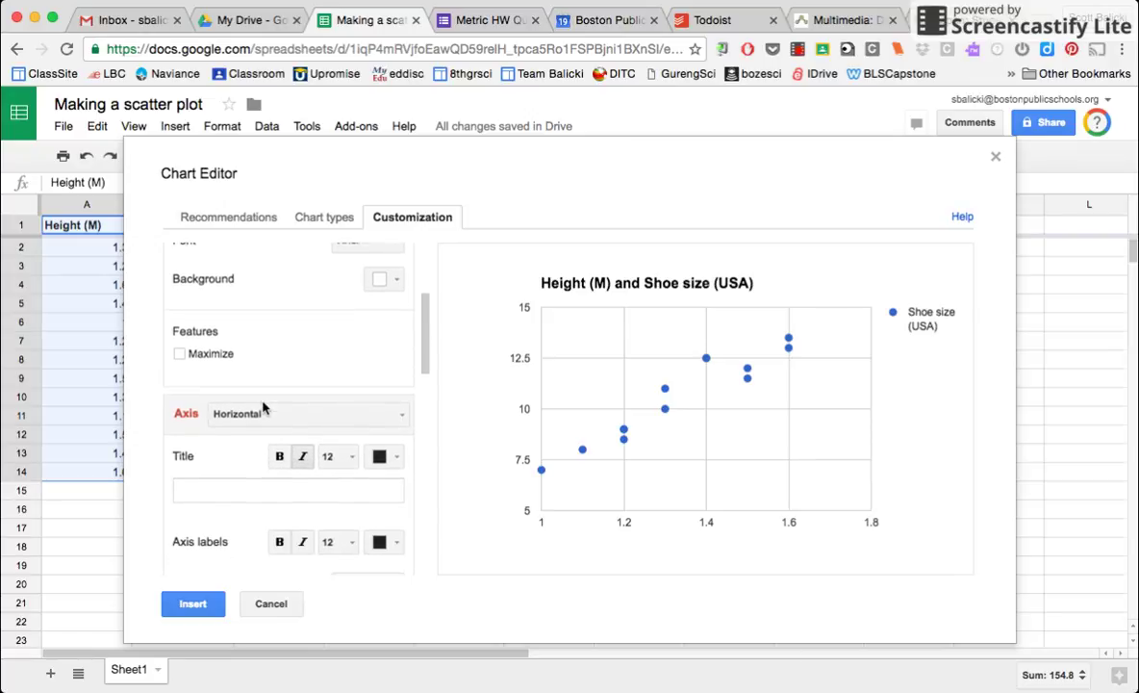
pyautogui.scroll(-3, 263, 408)
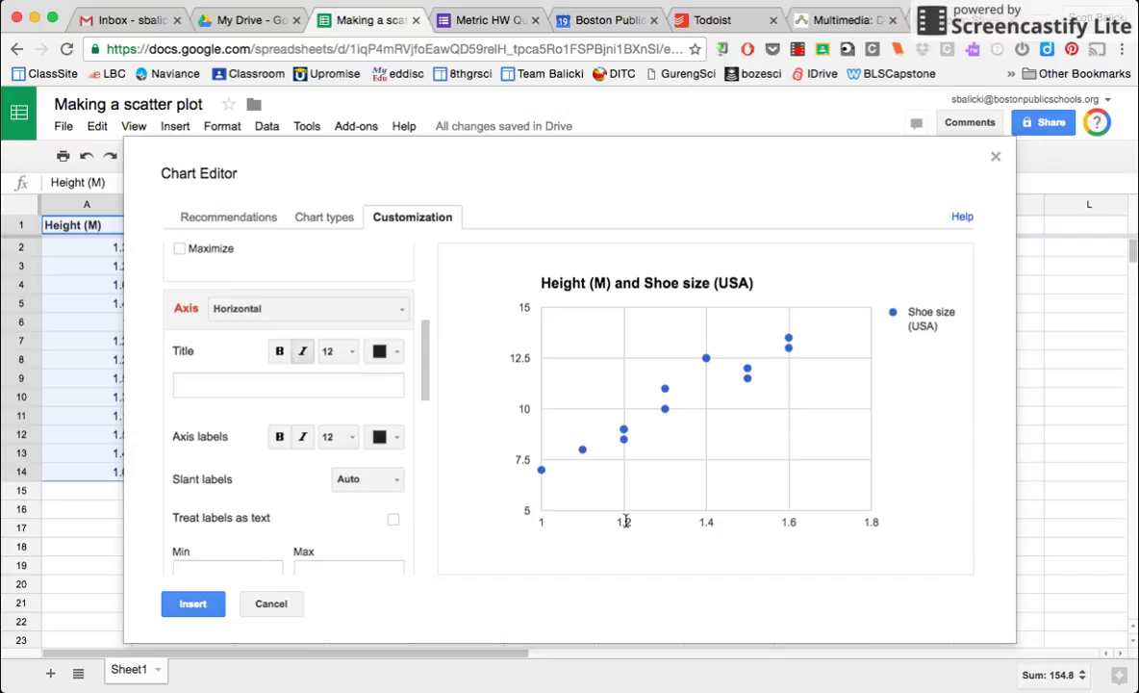
pyautogui.click(259, 382)
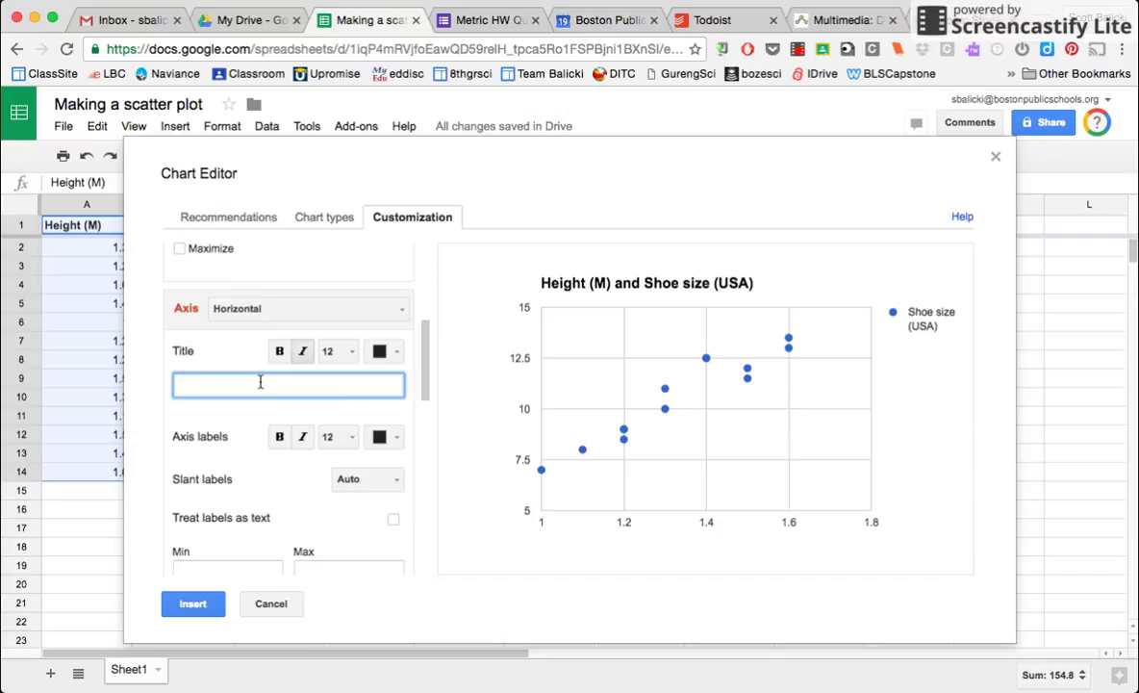
pyautogui.write('Height (M)')
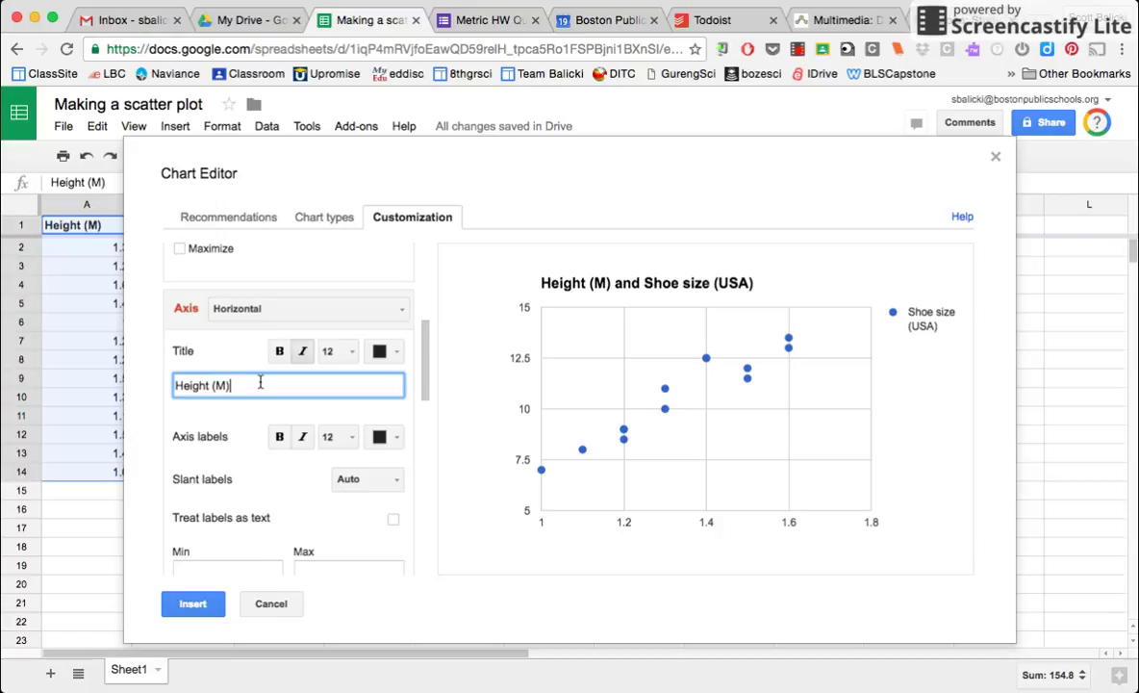
# - Give the chart's left vertical axis the title "Shoe size (USA)"
pyautogui.click(369, 309)
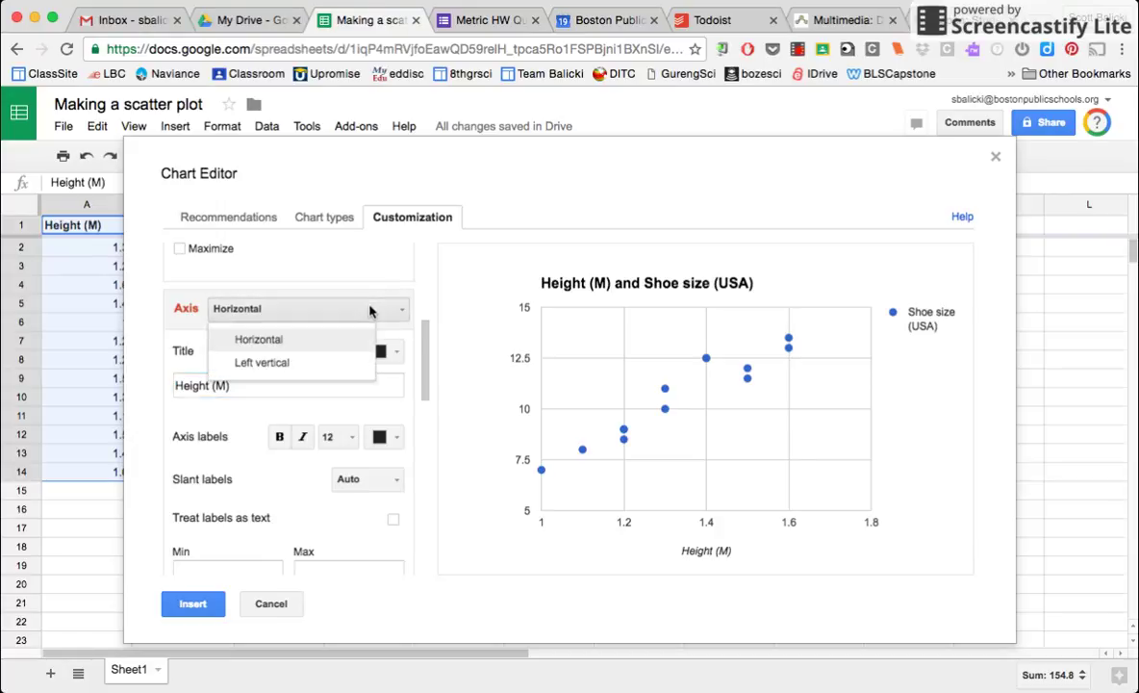
pyautogui.click(275, 361)
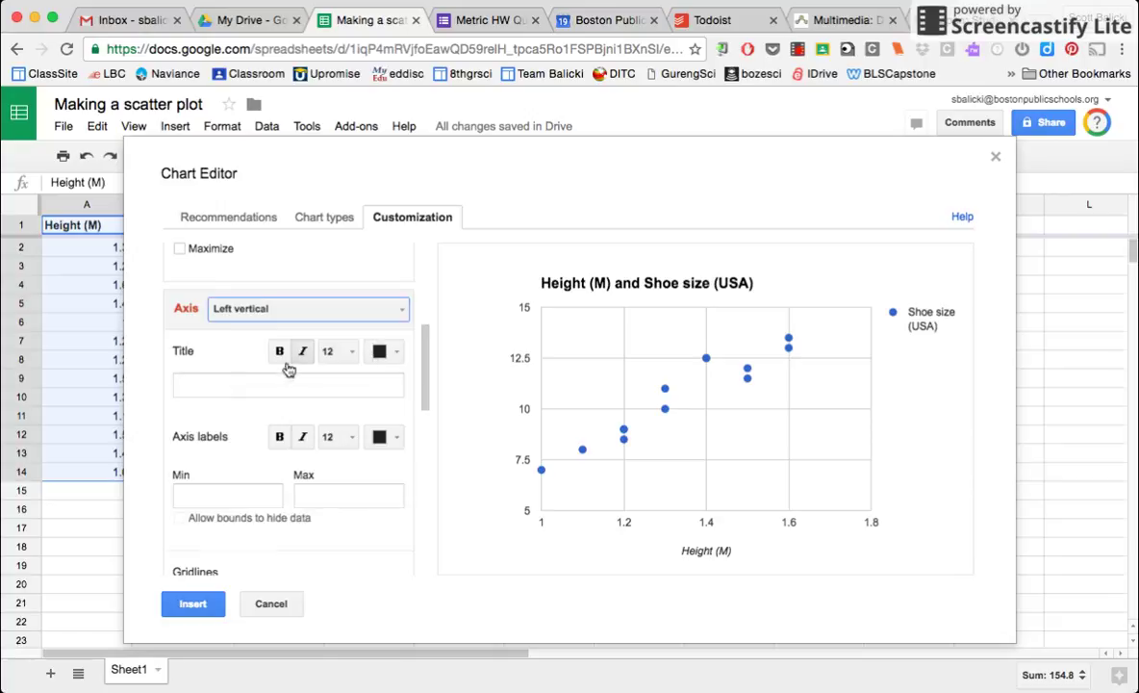
pyautogui.click(188, 384)
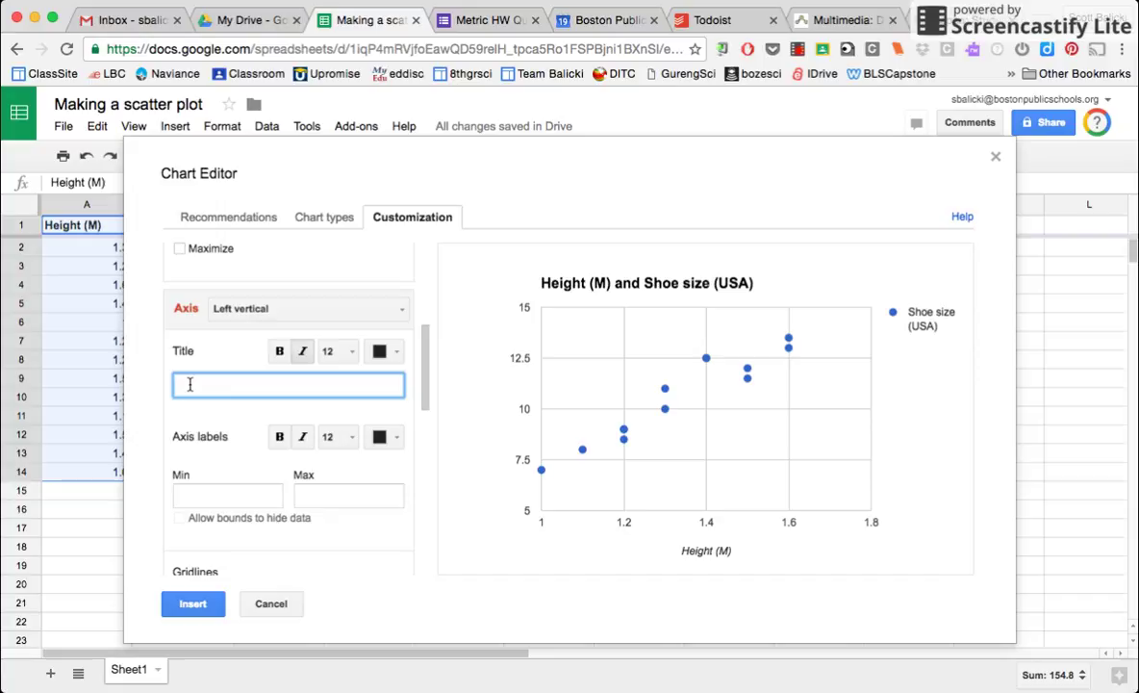
pyautogui.write('Shoe size (USA)')
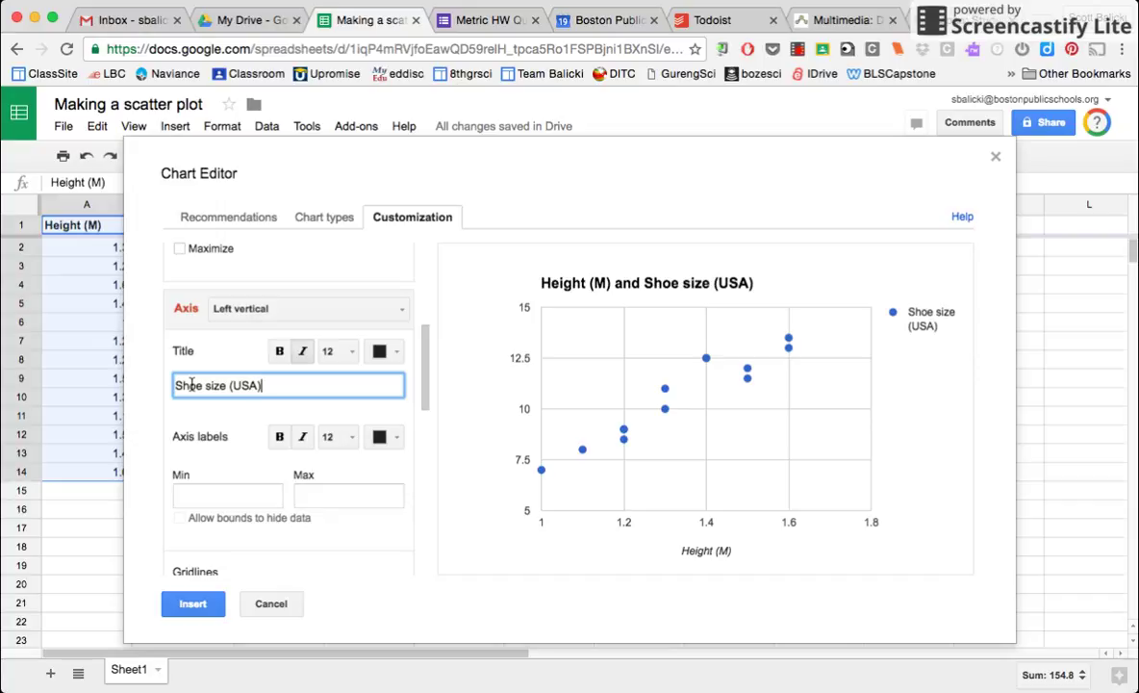
pyautogui.click(220, 412)
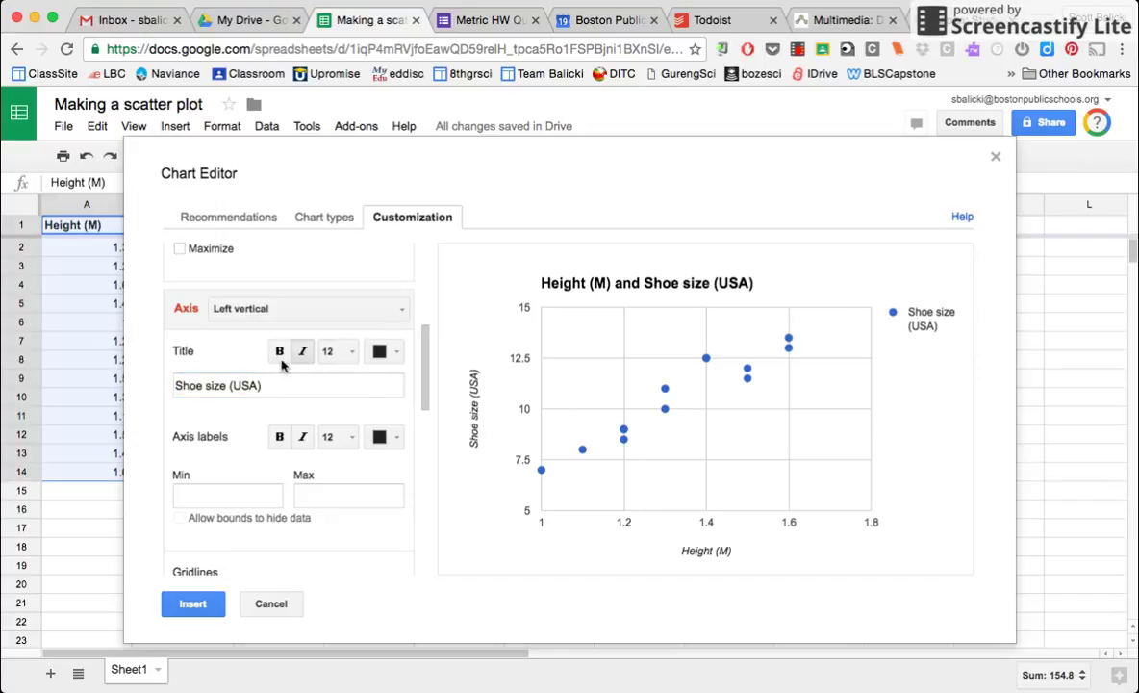
# - Add a linear trendline to the Shoe size (USA) series
pyautogui.scroll(-5, 247, 388)
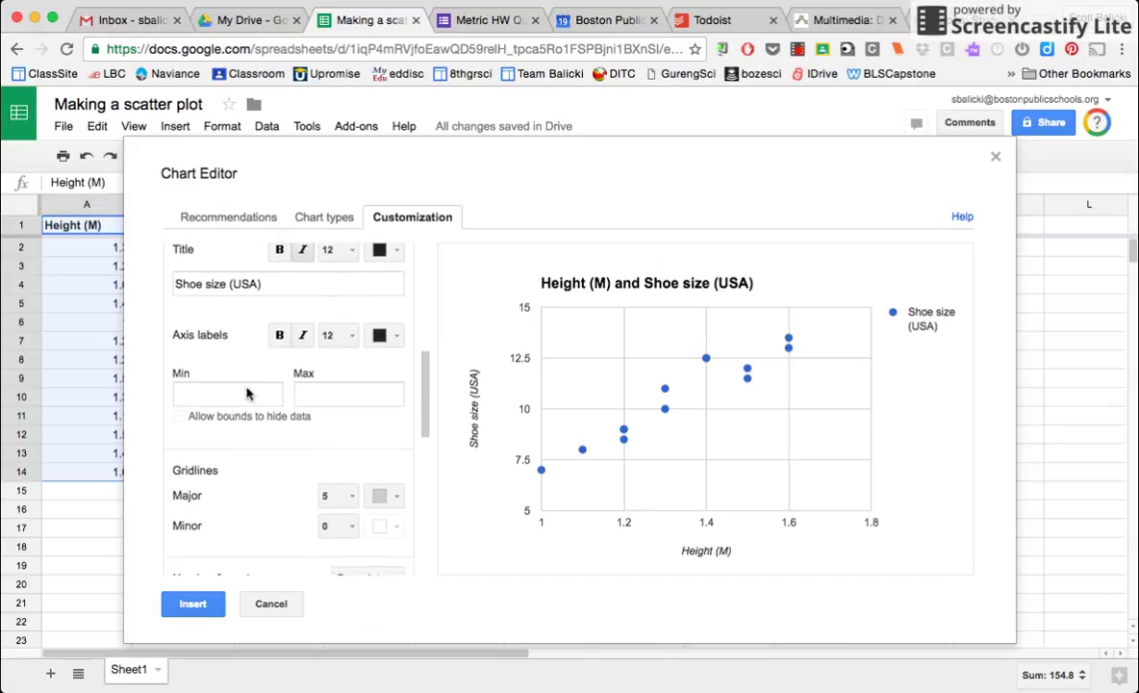
pyautogui.scroll(-4, 248, 392)
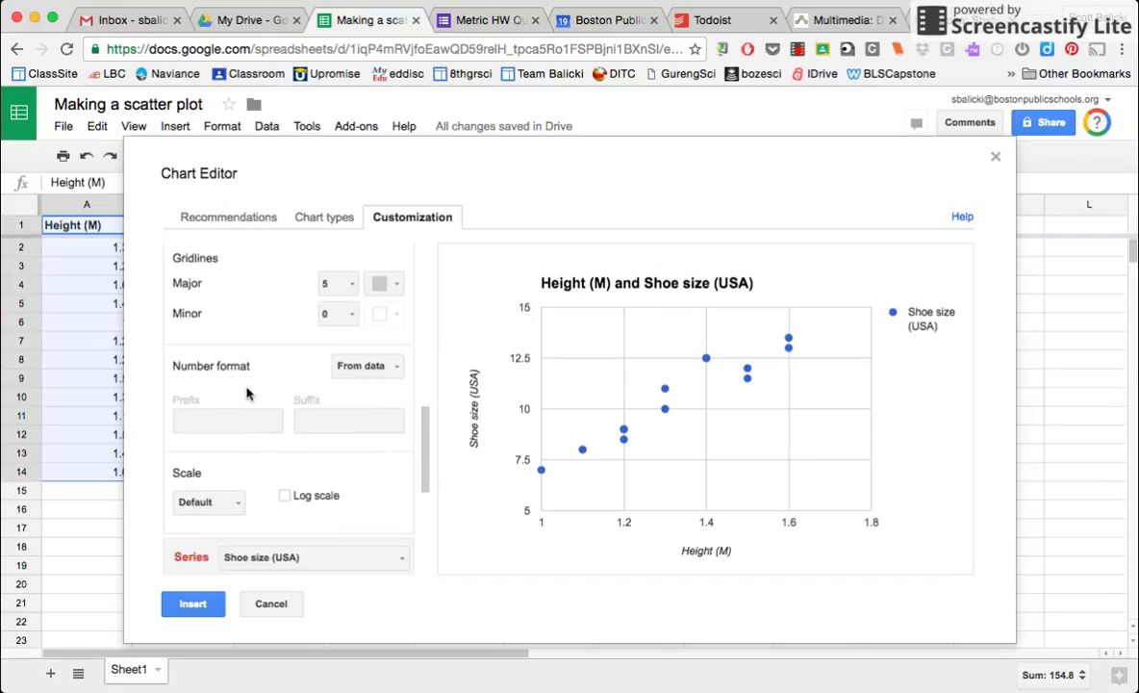
pyautogui.scroll(-4, 247, 393)
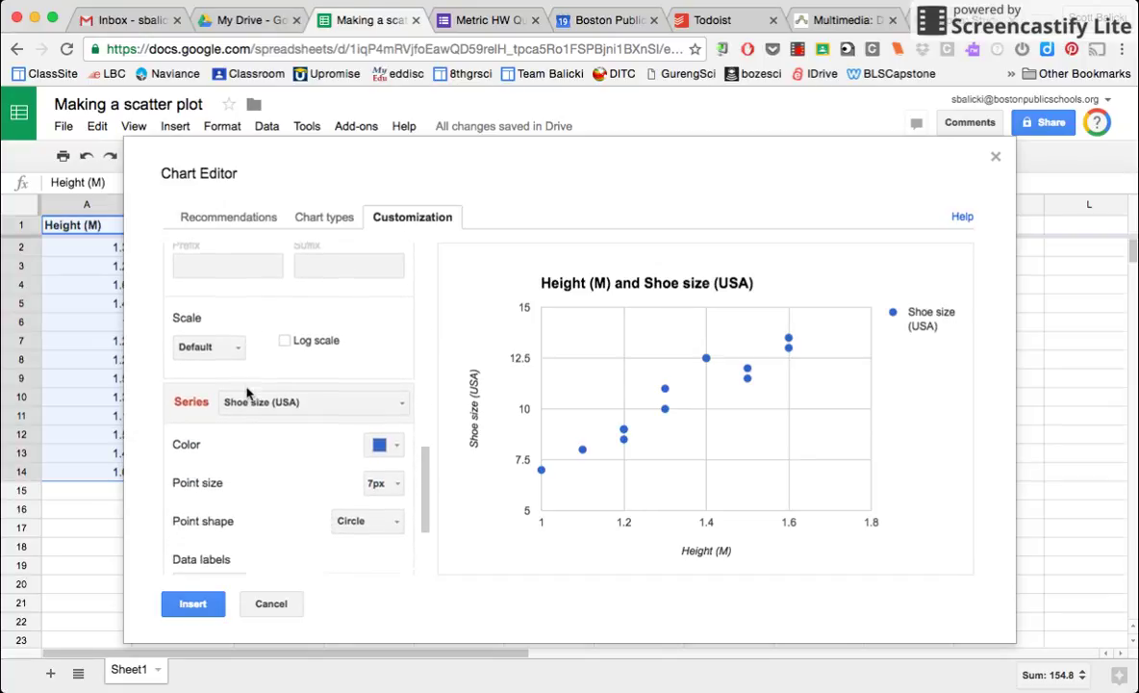
pyautogui.scroll(-3, 248, 393)
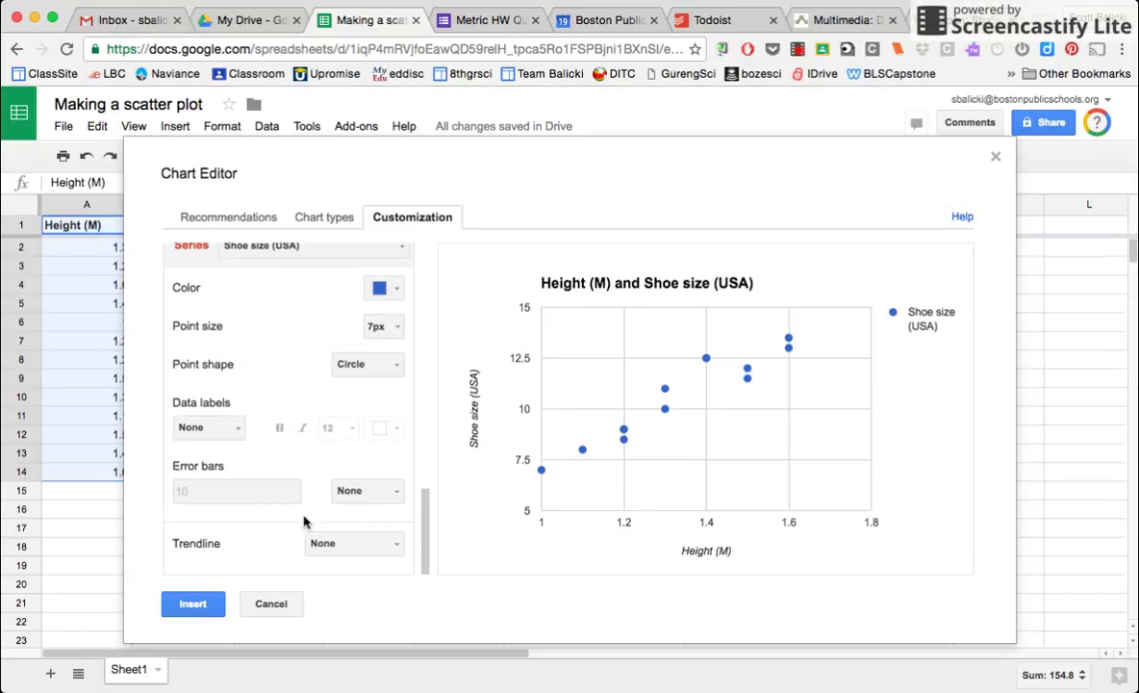
pyautogui.click(348, 545)
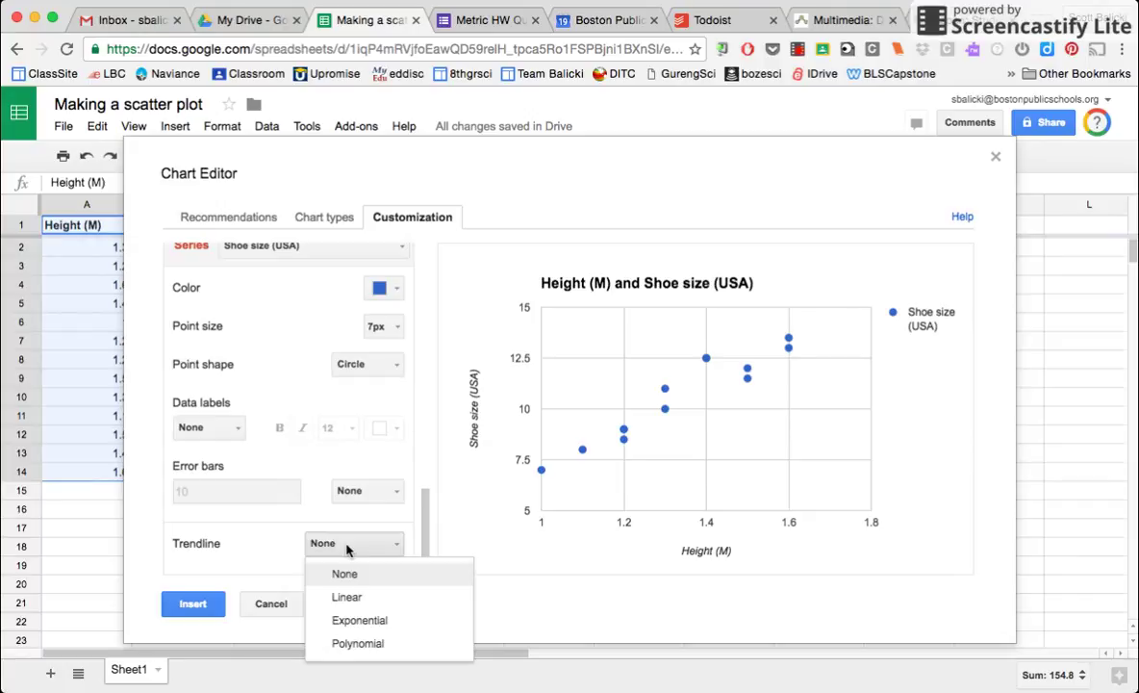
pyautogui.click(347, 597)
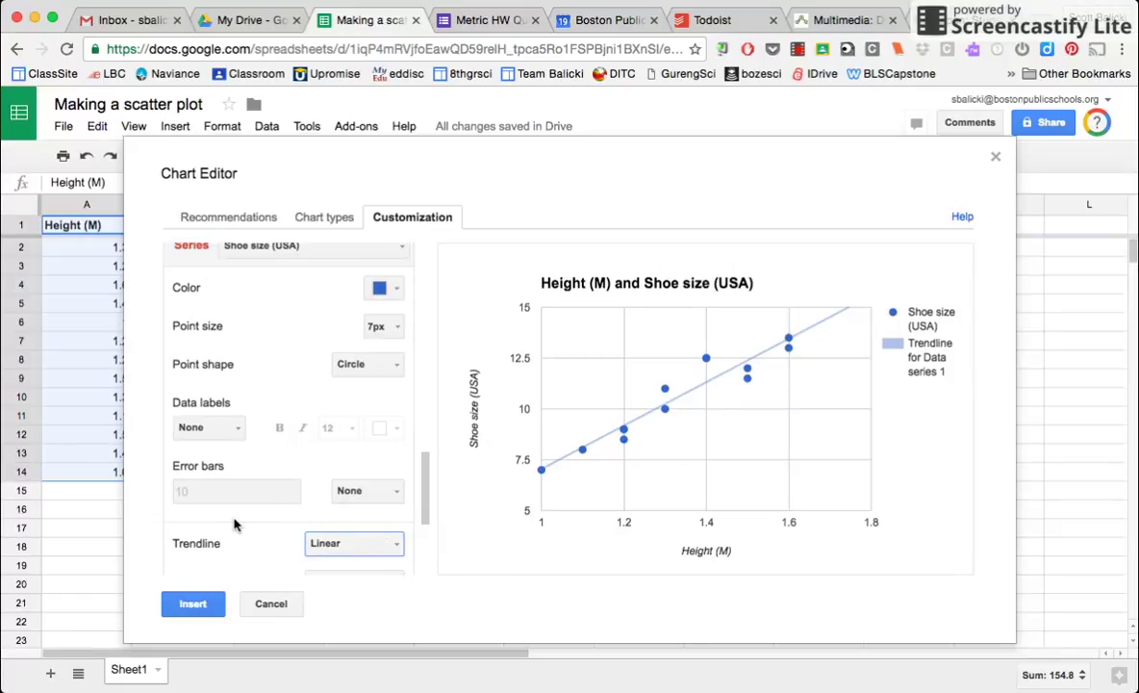
# - Set the trendline's label to use its equation in the chart legend
pyautogui.scroll(-3, 238, 531)
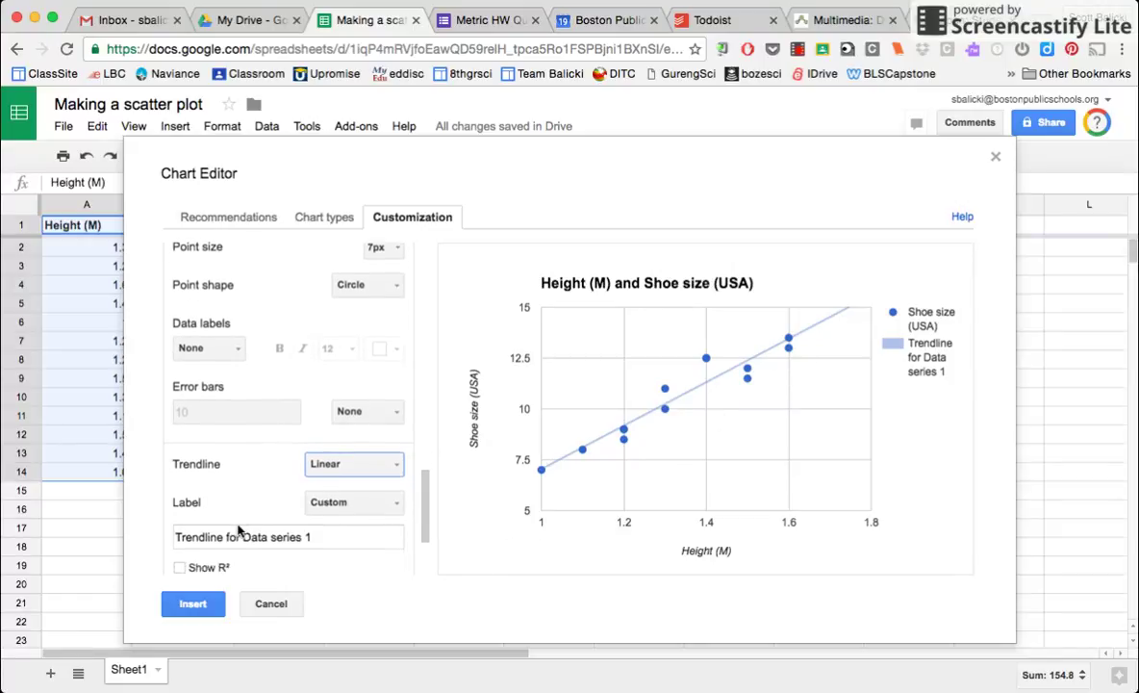
pyautogui.scroll(-2, 239, 530)
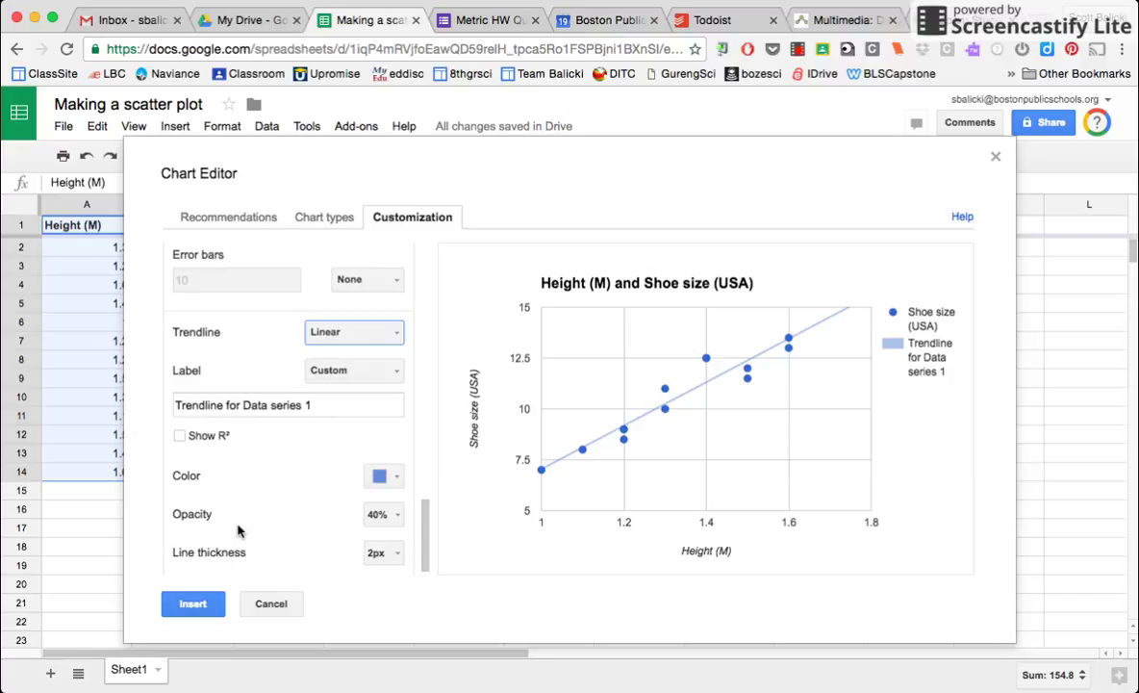
pyautogui.click(391, 373)
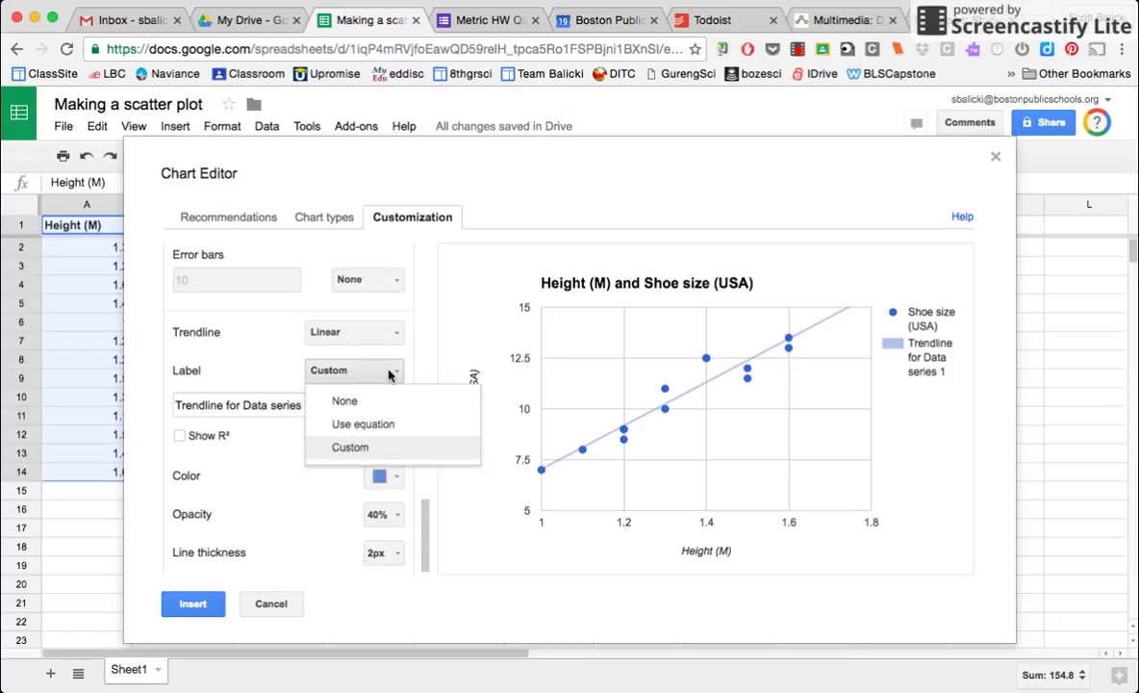
pyautogui.click(366, 424)
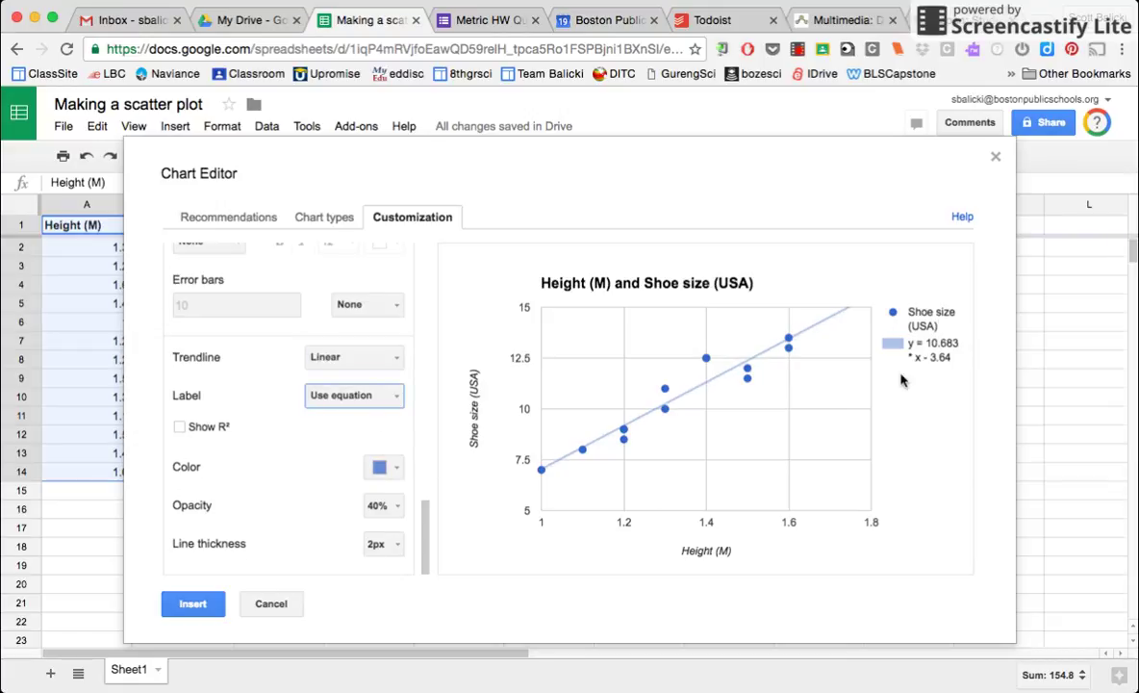
# - Show the trendline's R² value in the chart legend and insert the scatter chart into the sheet
pyautogui.moveTo(716, 362)
pyautogui.click(179, 428)
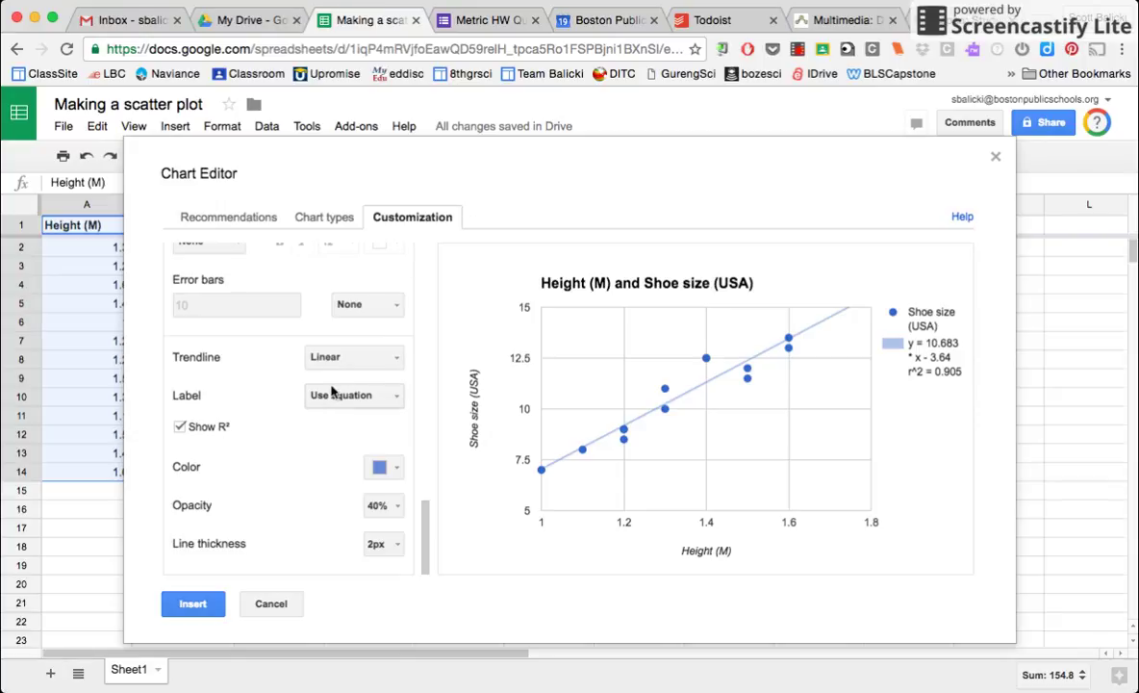
pyautogui.click(191, 604)
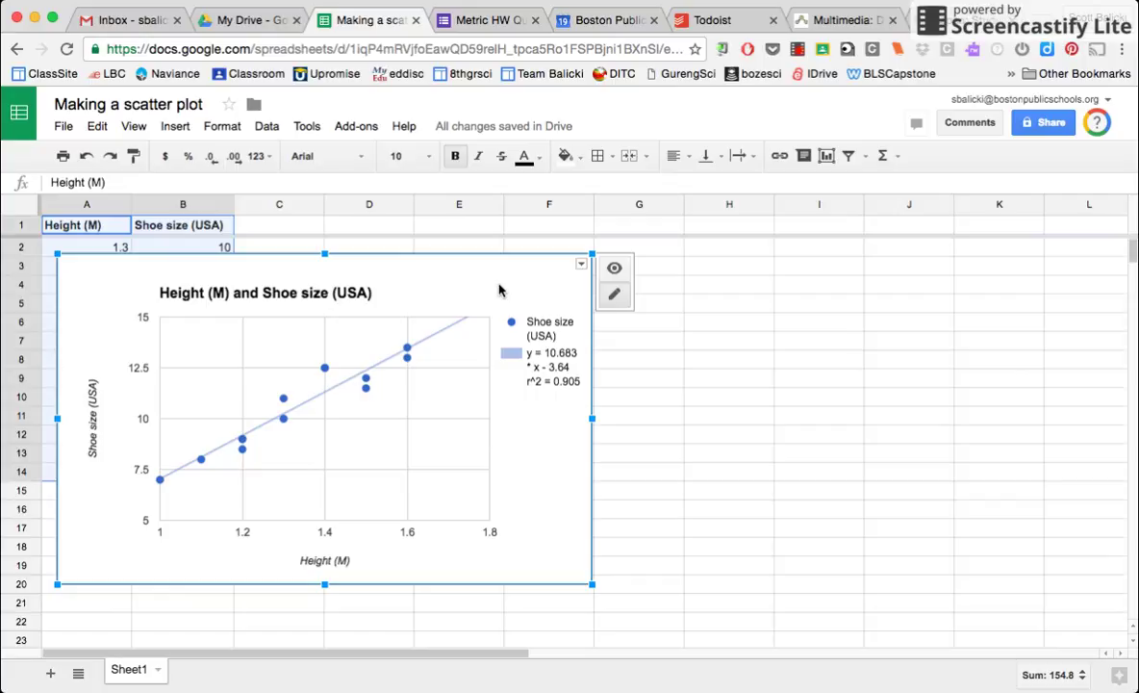
# - Move the scatter chart clear of the data so that it starts around cell D11, and deselect the data
pyautogui.moveTo(499, 290); pyautogui.dragTo(781, 444)
pyautogui.scroll(-5, 957, 497)
pyautogui.hscroll(3, 958, 497)
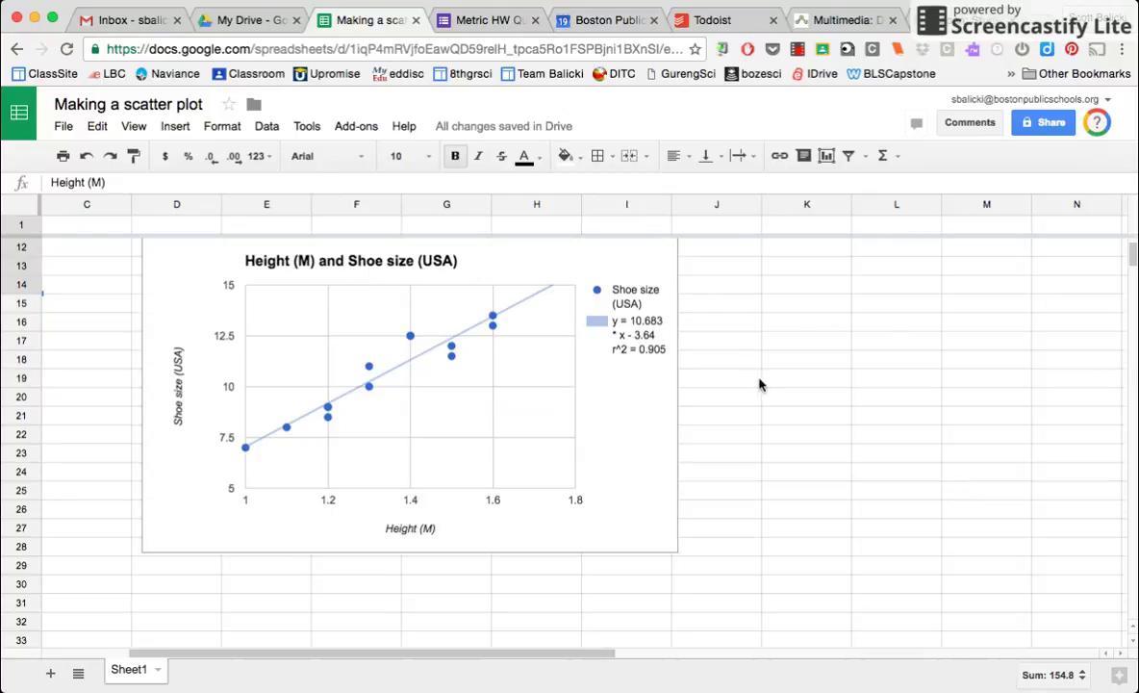
pyautogui.scroll(5, 759, 385)
pyautogui.hscroll(-3, 759, 385)
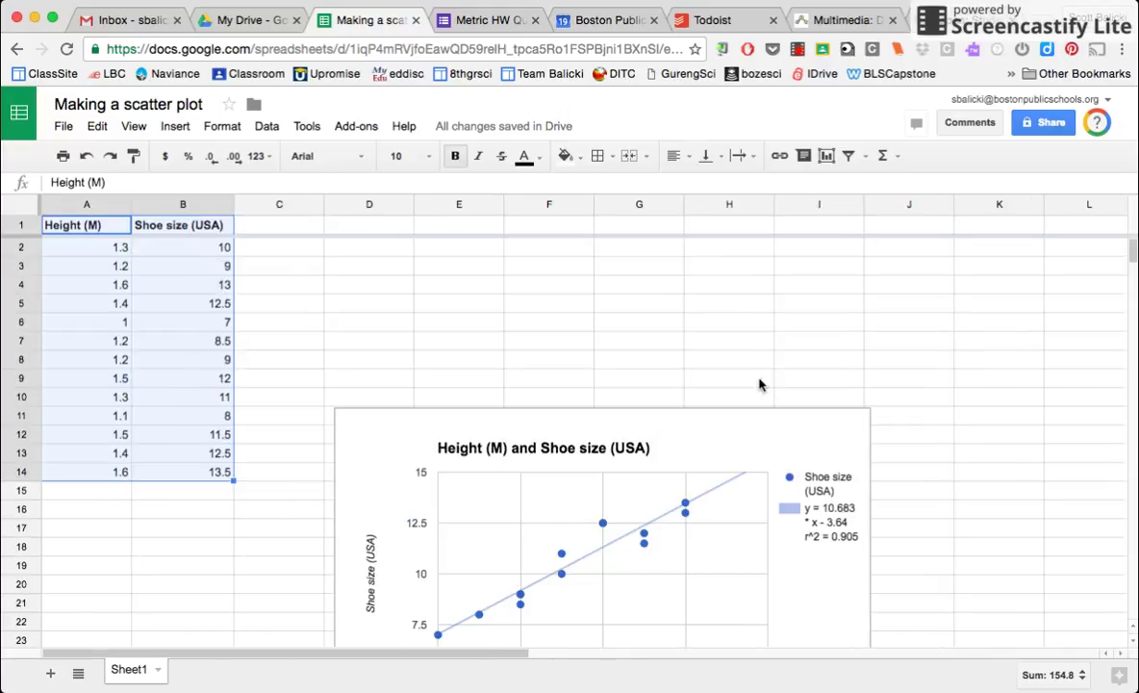
pyautogui.click(280, 421)
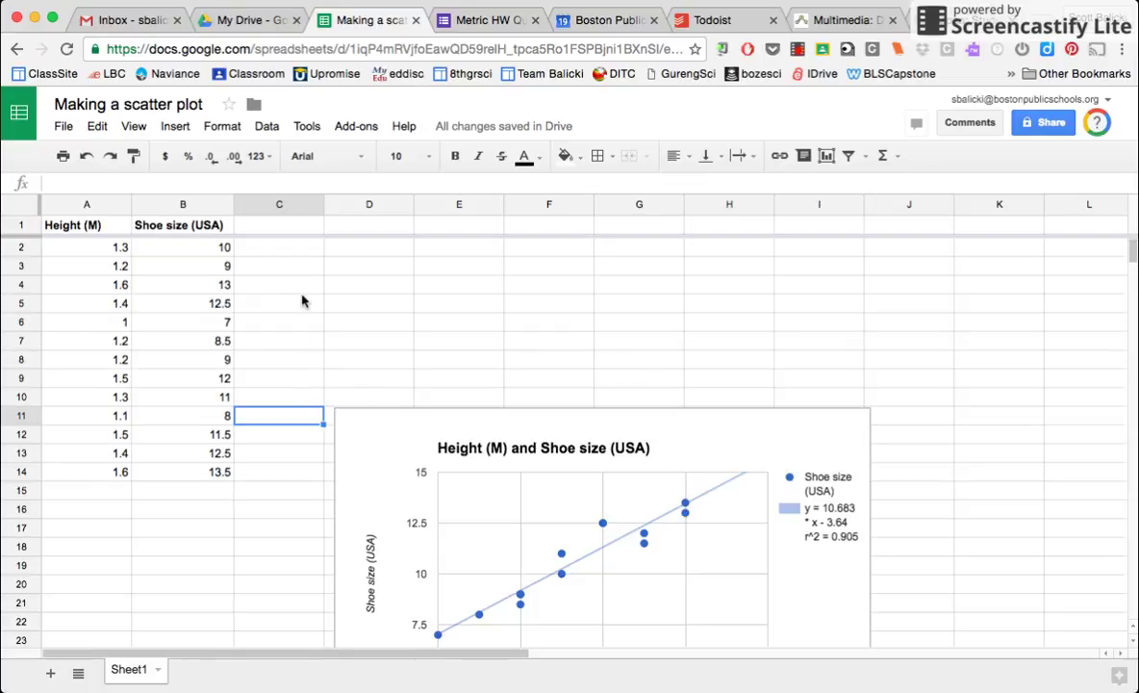
pyautogui.hscroll(2, 607, 381)
pyautogui.scroll(-4, 606, 381)
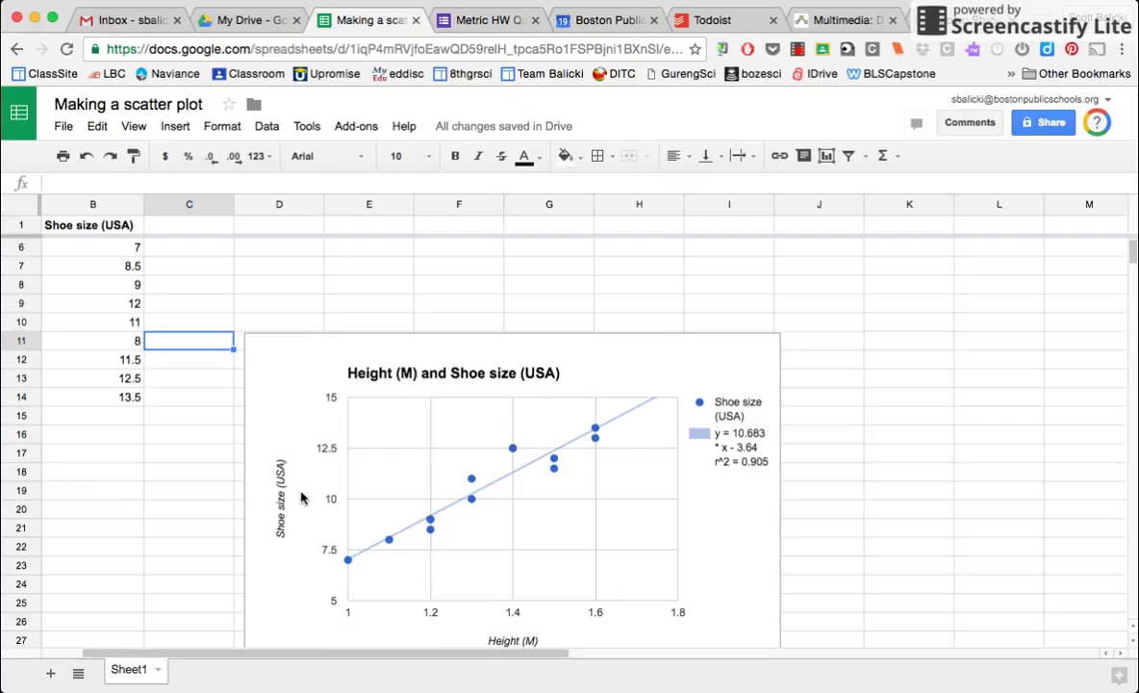
pyautogui.hscroll(-2, 167, 328)
pyautogui.scroll(4, 167, 328)
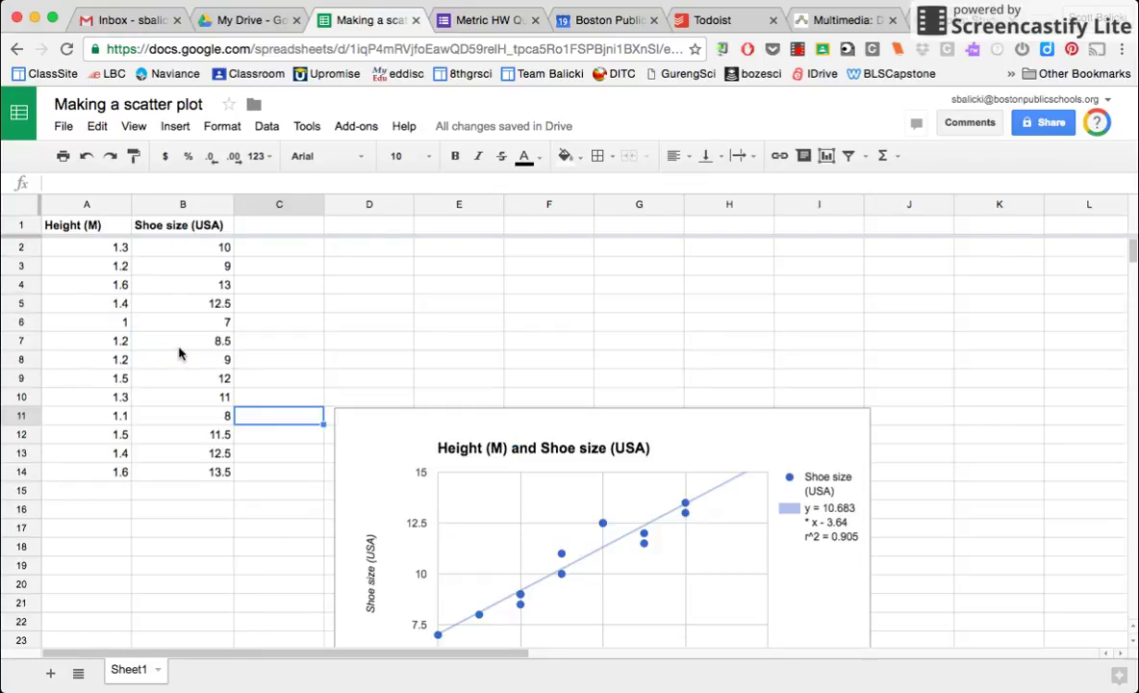
# - Add the bold column header "Test scores (/100)" in cell C1
pyautogui.click(271, 227)
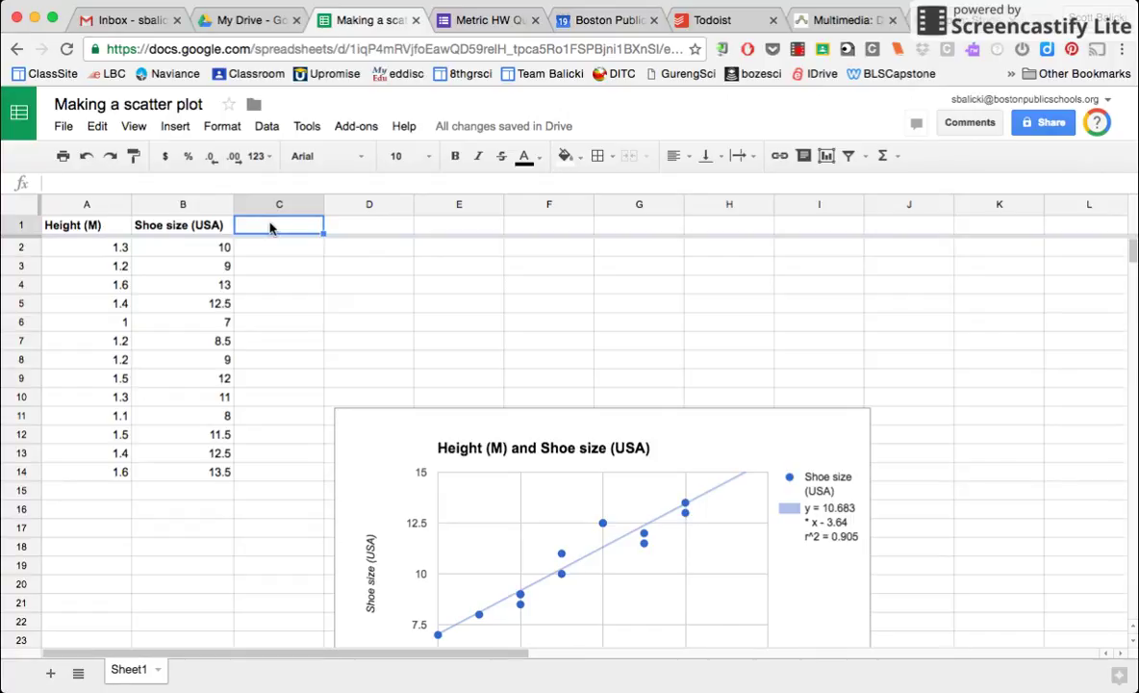
pyautogui.write('Test scores (/')
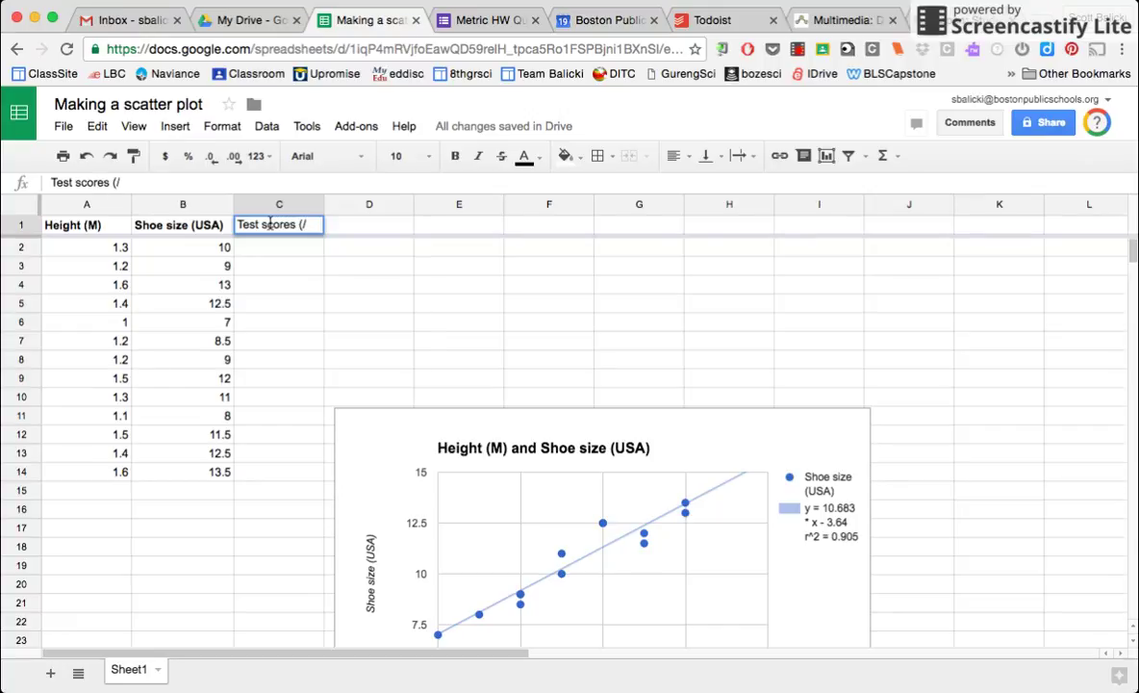
pyautogui.write('100')
pyautogui.press('Return')
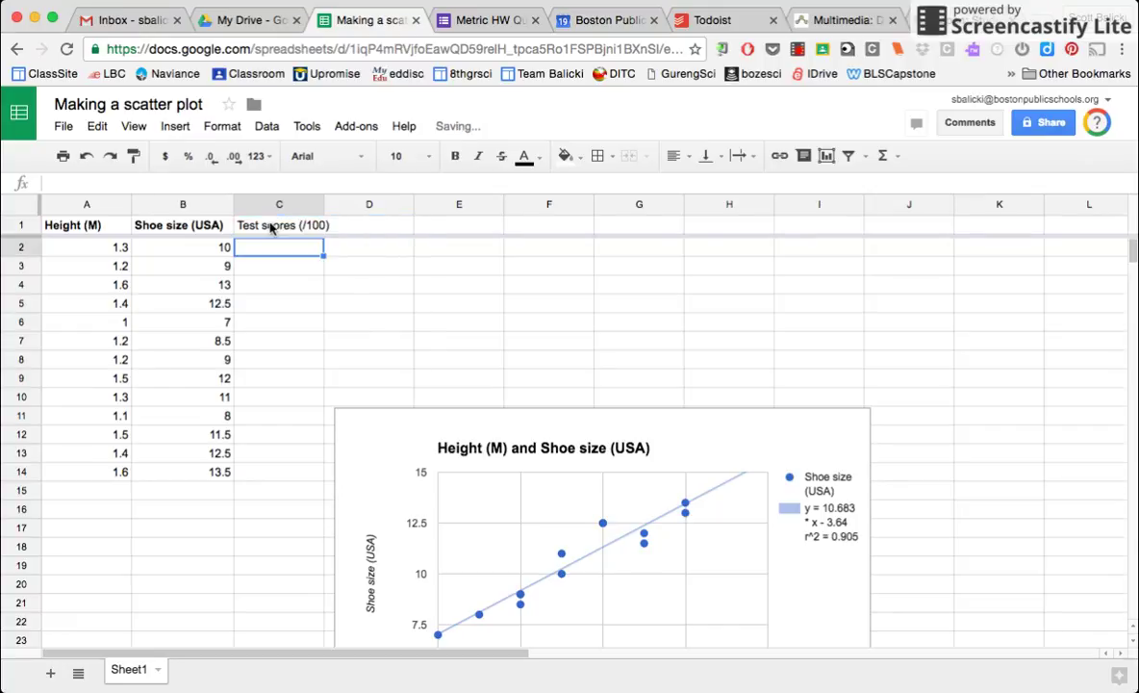
pyautogui.click(252, 221)
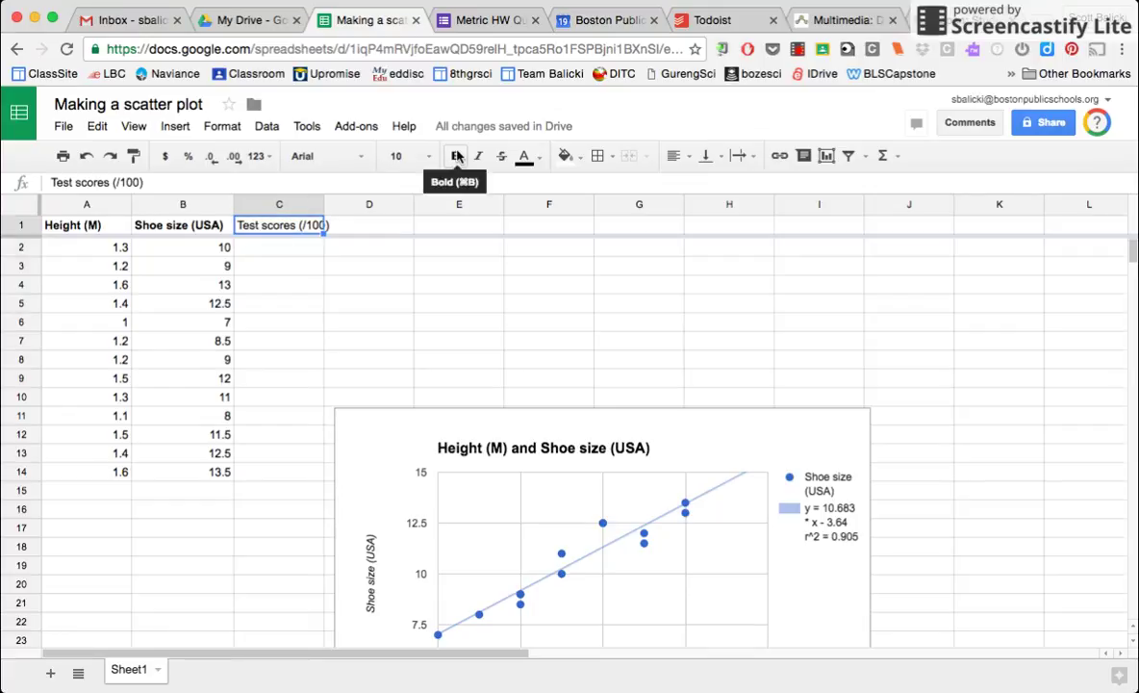
pyautogui.click(456, 155)
# - Enter the test scores 100, 40, 35 and 76 in cells C2 to C5
pyautogui.click(267, 249)
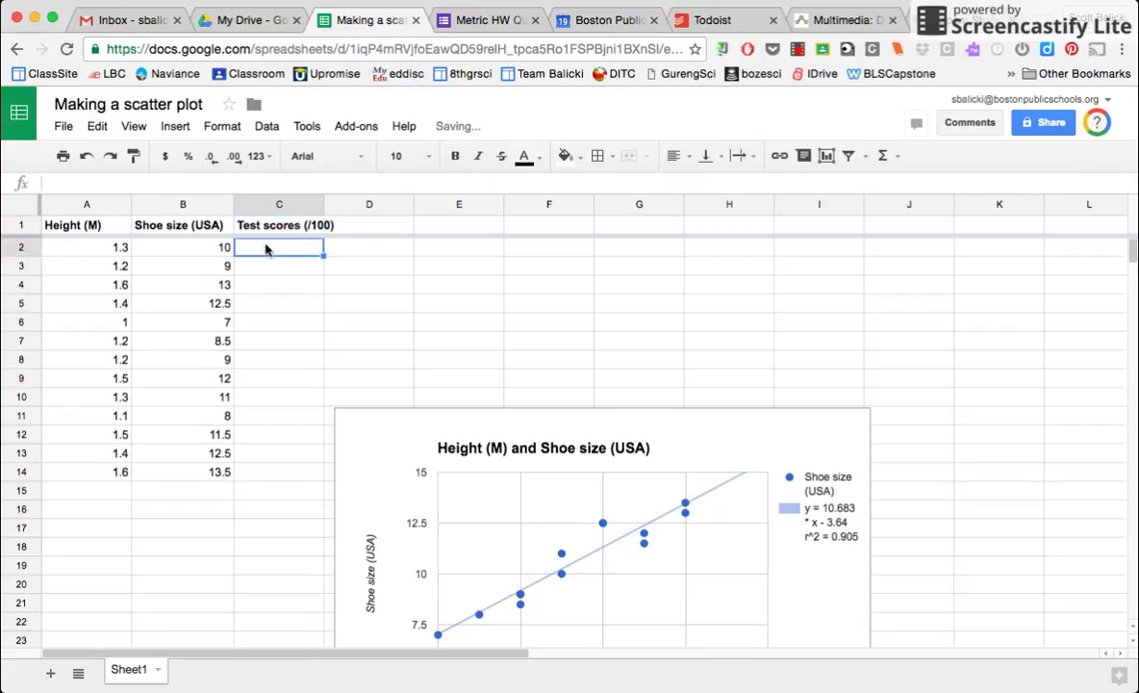
pyautogui.write('100')
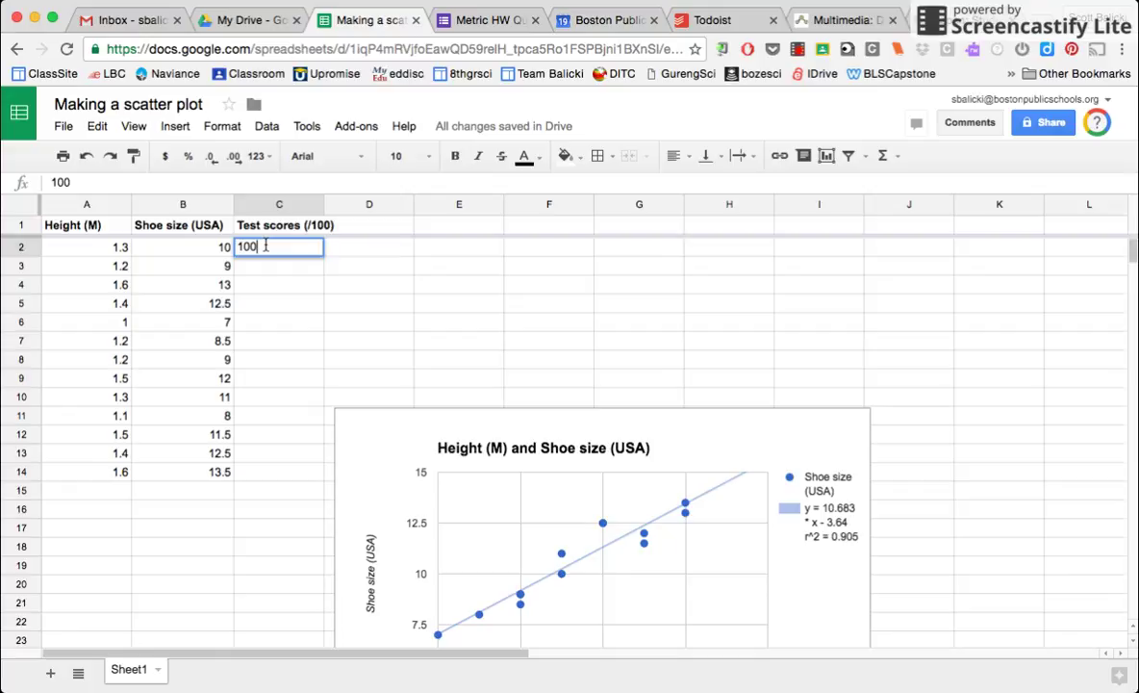
pyautogui.press('Return')
pyautogui.write('40')
pyautogui.press('Return')
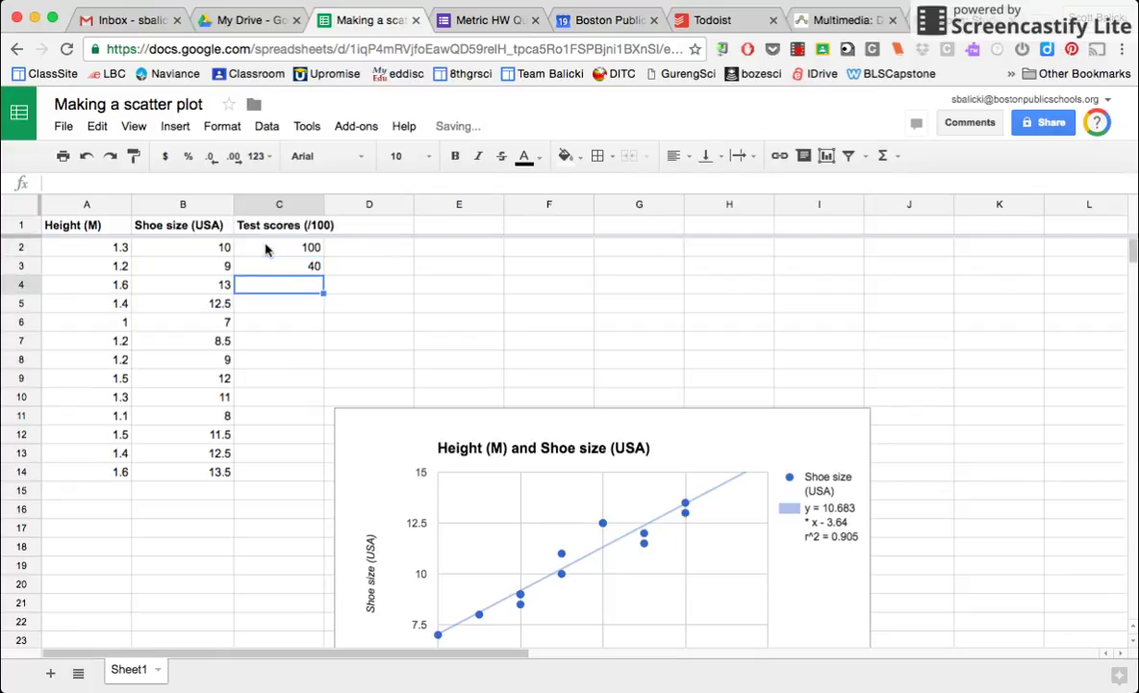
pyautogui.write('35')
pyautogui.press('Return')
pyautogui.write('76')
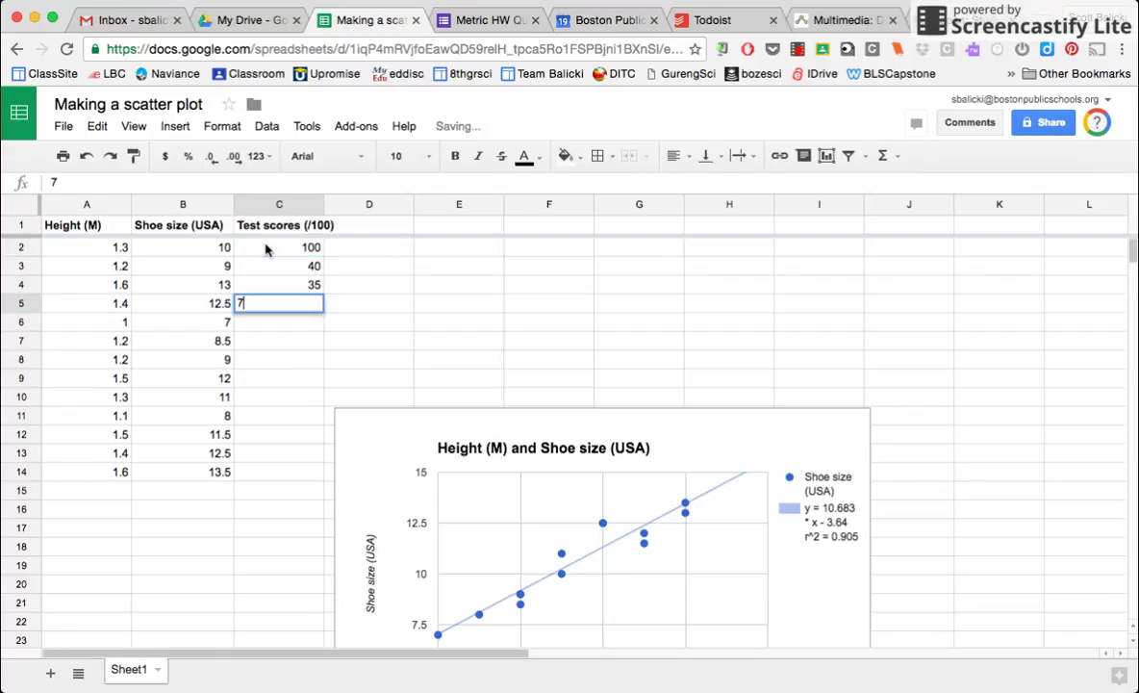
pyautogui.press('Return')
# - Enter the test scores 29, 90, 86 and 76 in cells C6 to C9
pyautogui.write('29')
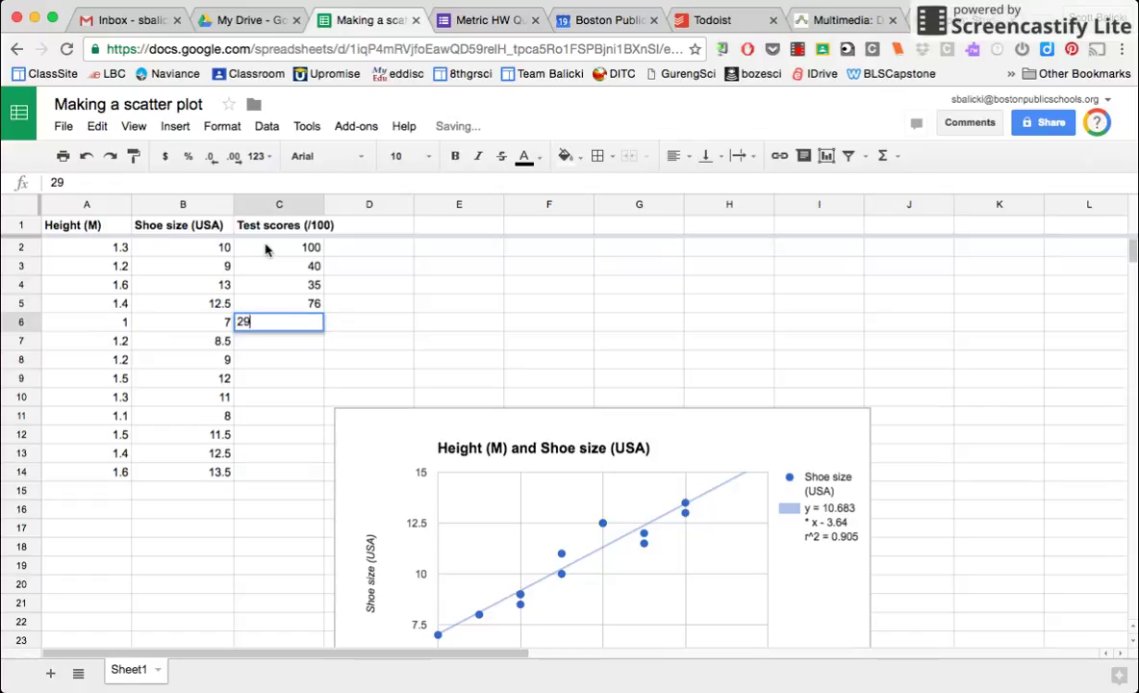
pyautogui.press('Return')
pyautogui.write('90')
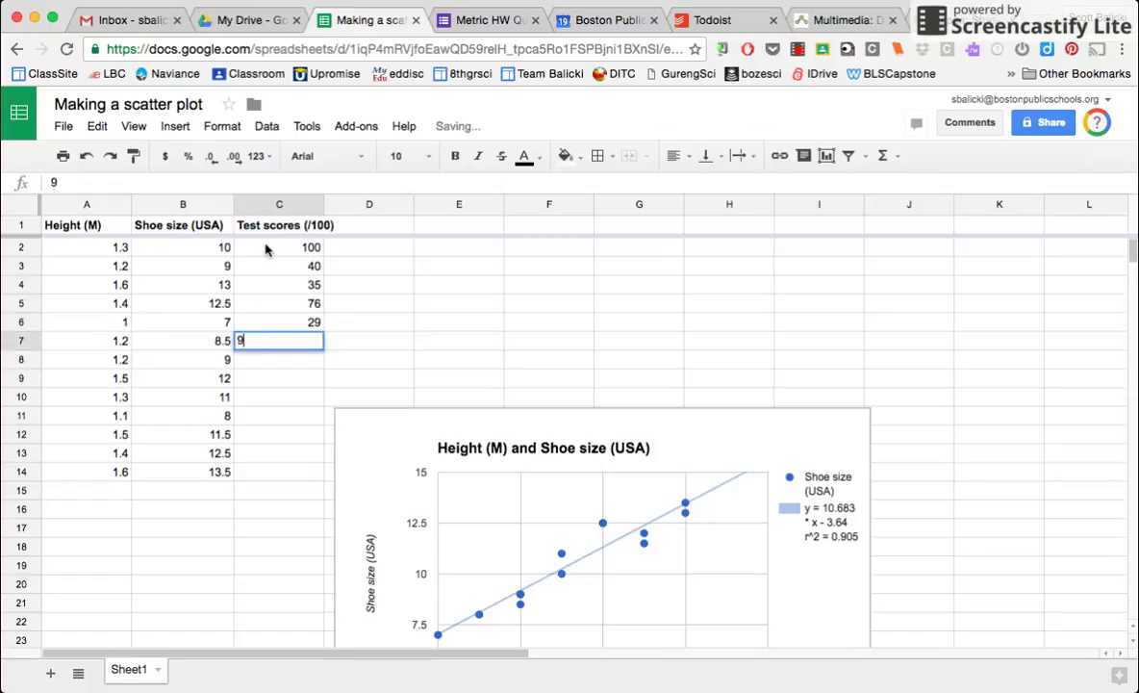
pyautogui.press('Return')
pyautogui.write('86')
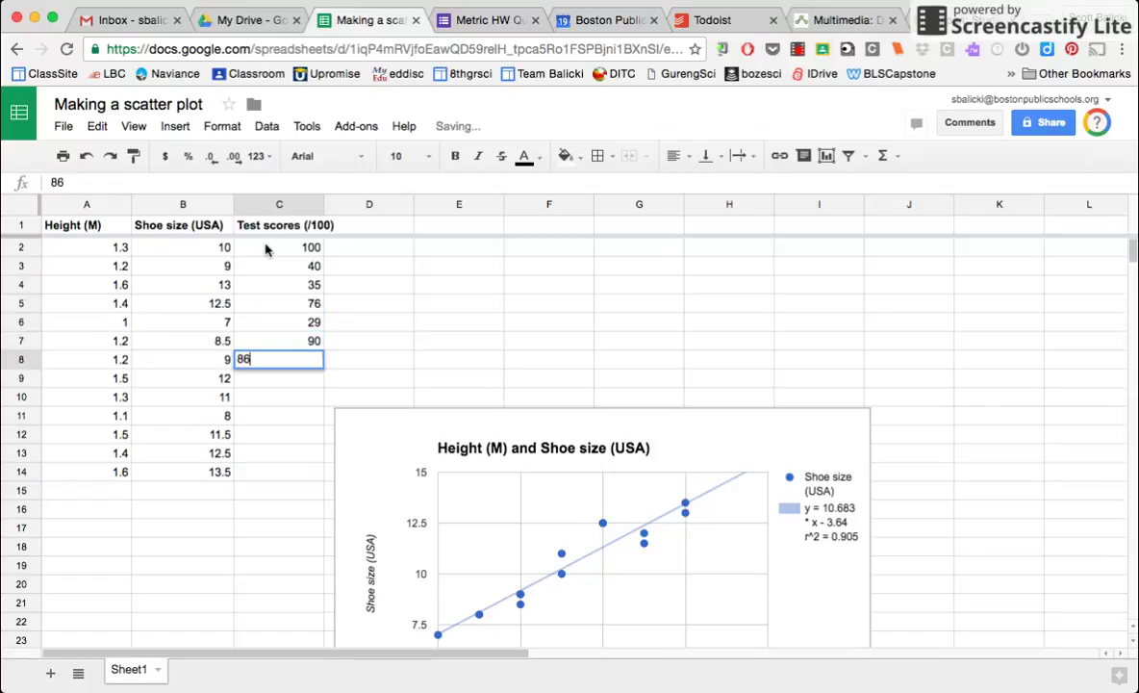
pyautogui.press('Return')
pyautogui.write('76')
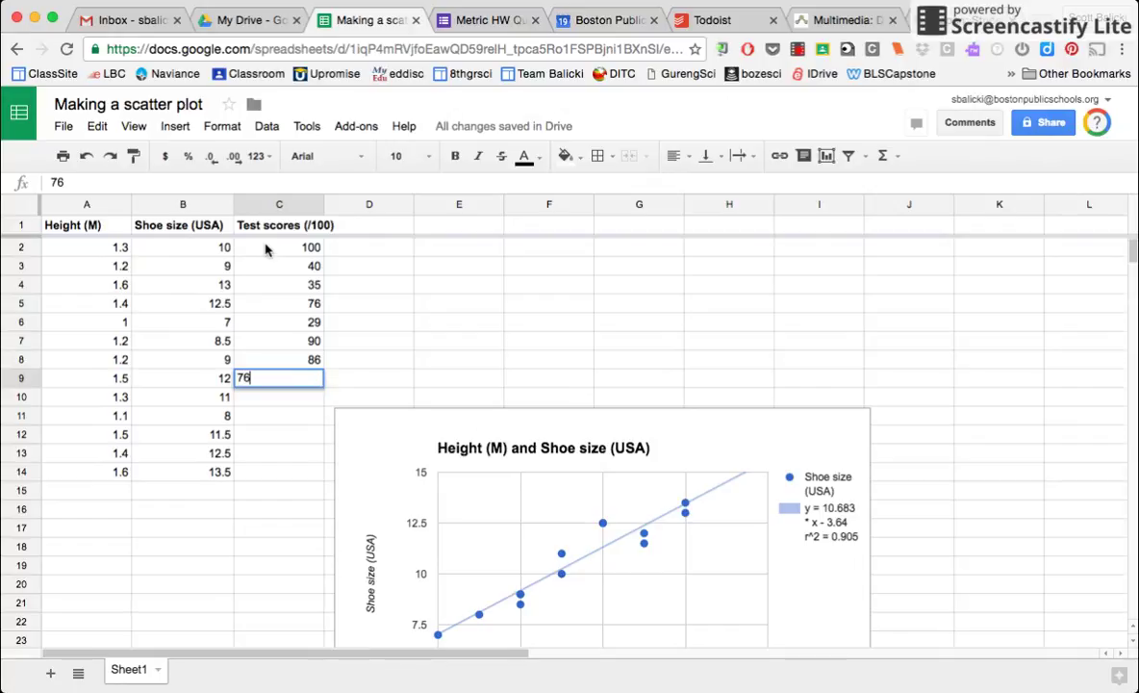
pyautogui.press('Return')
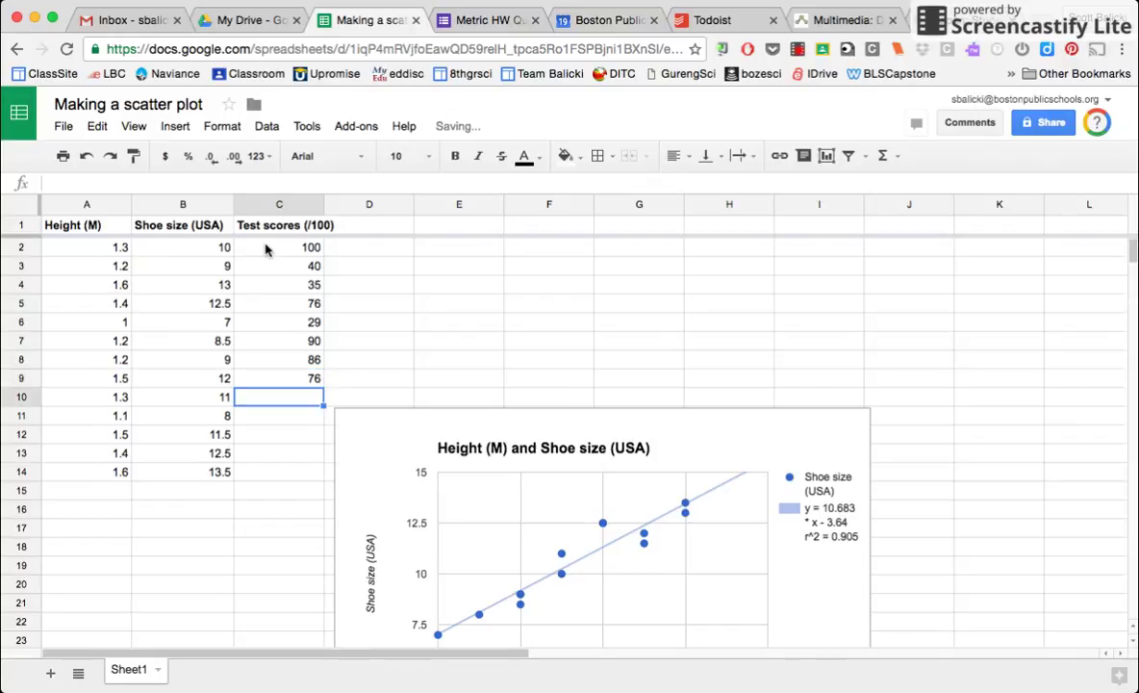
# - Enter the test scores 66, 43, 99, 39 and 50 in cells C10 to C14
pyautogui.write('66')
pyautogui.press('Return')
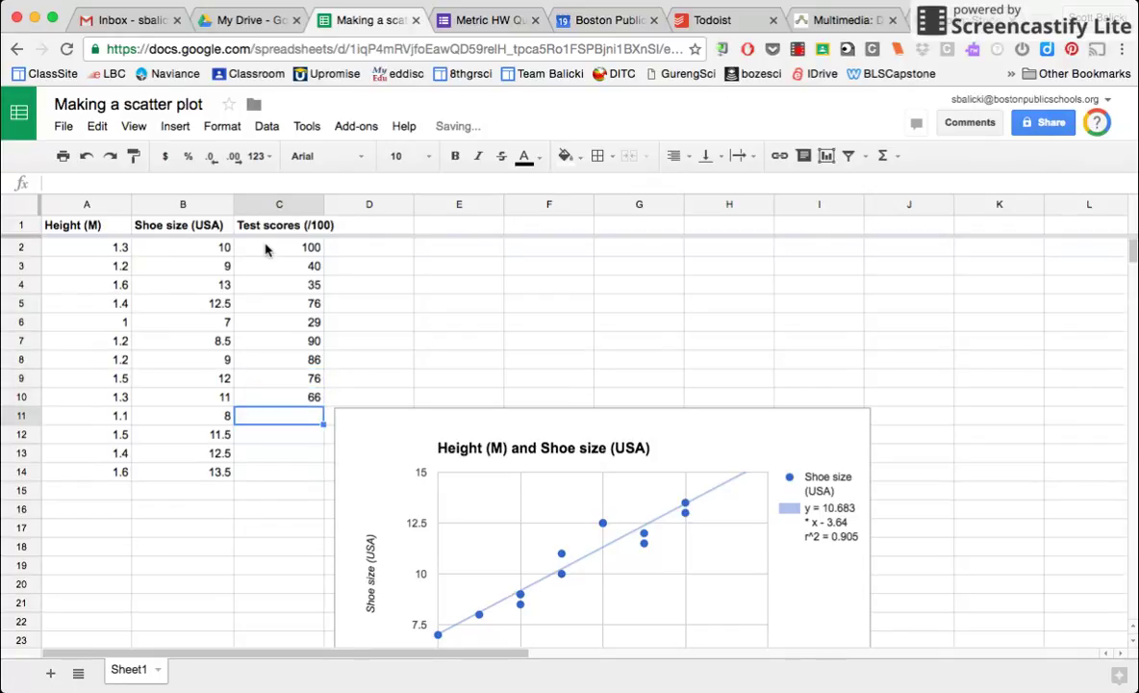
pyautogui.write('43')
pyautogui.press('Return')
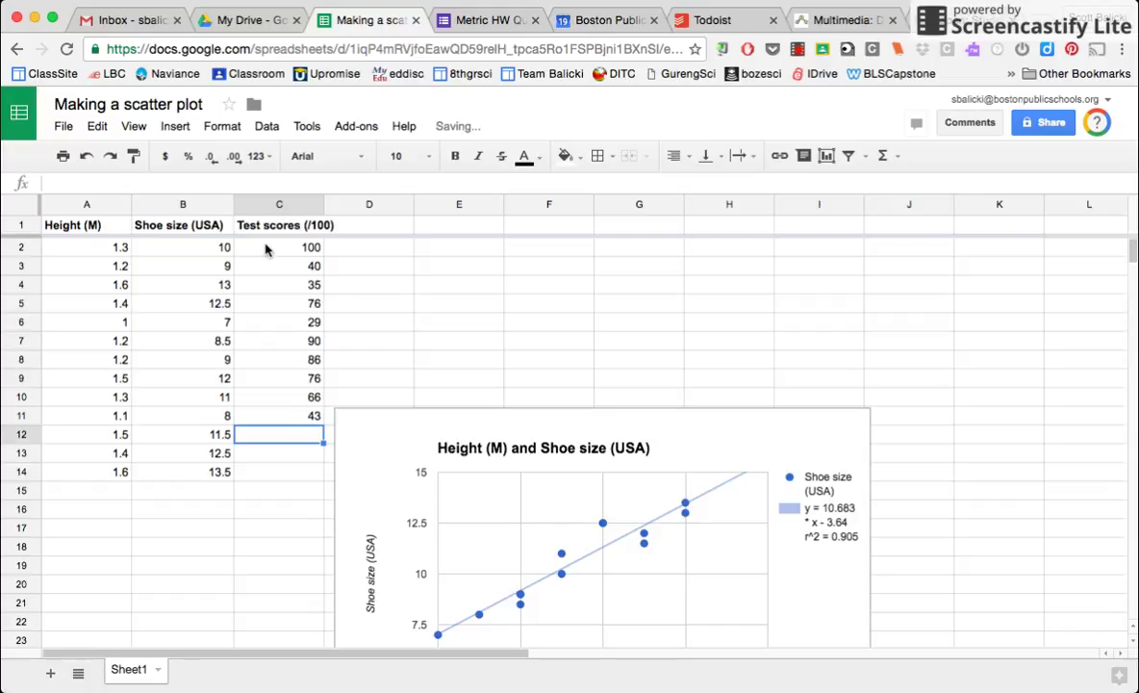
pyautogui.write('99')
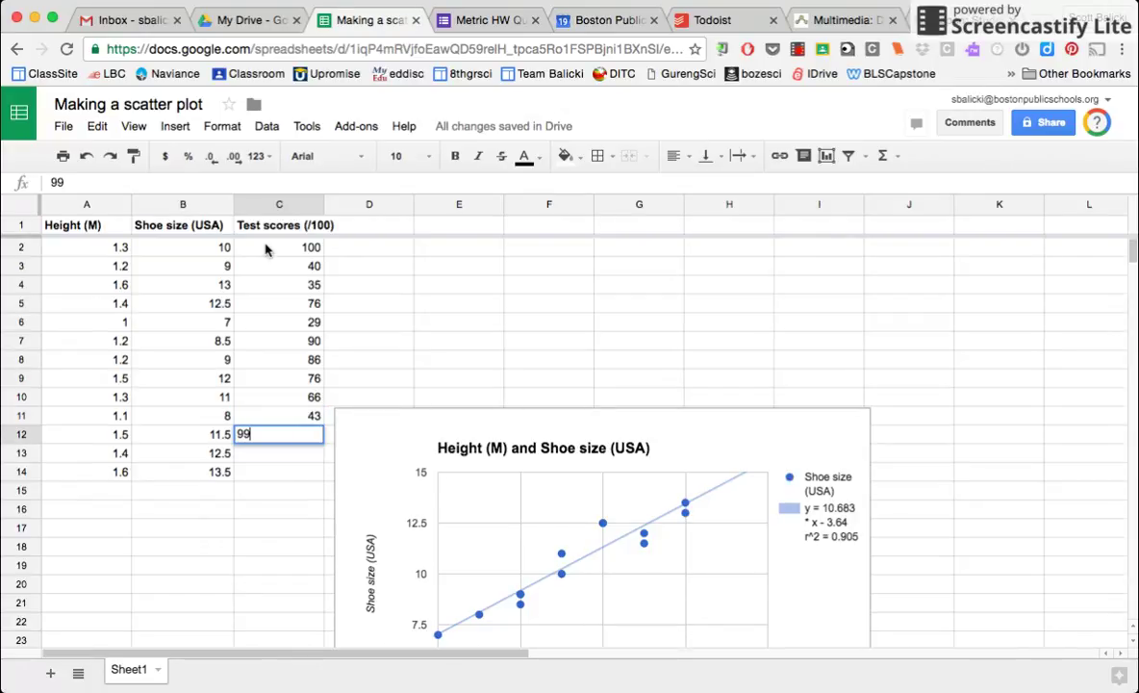
pyautogui.press('Return')
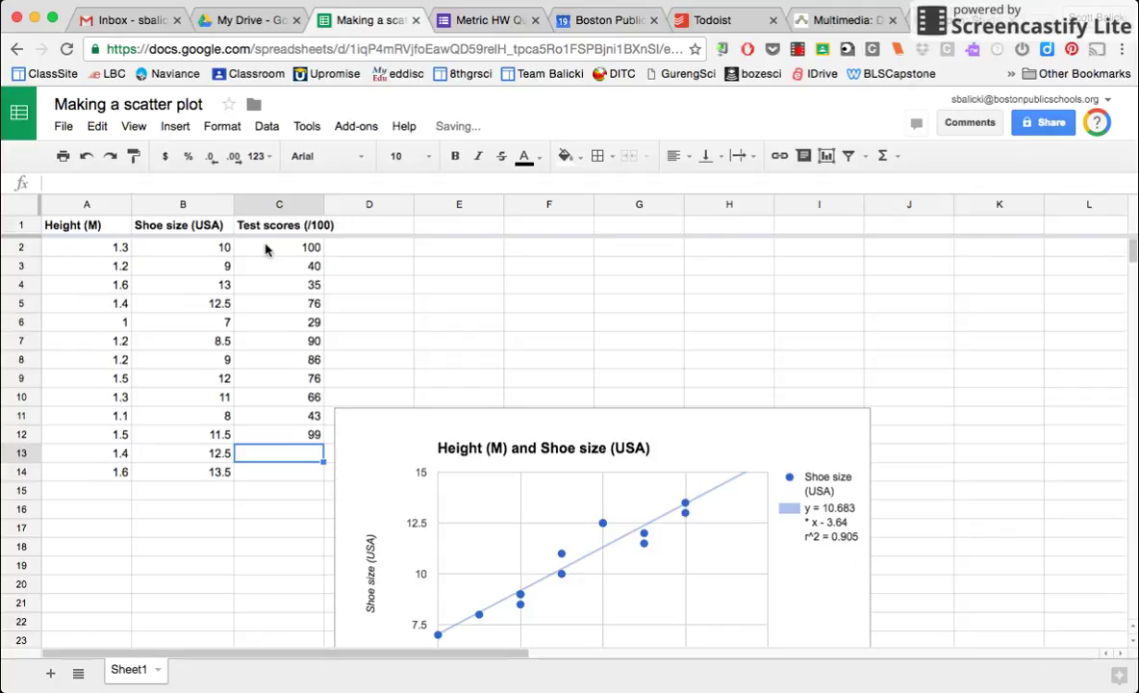
pyautogui.write('99')
pyautogui.press('BackSpace')
pyautogui.press('BackSpace')
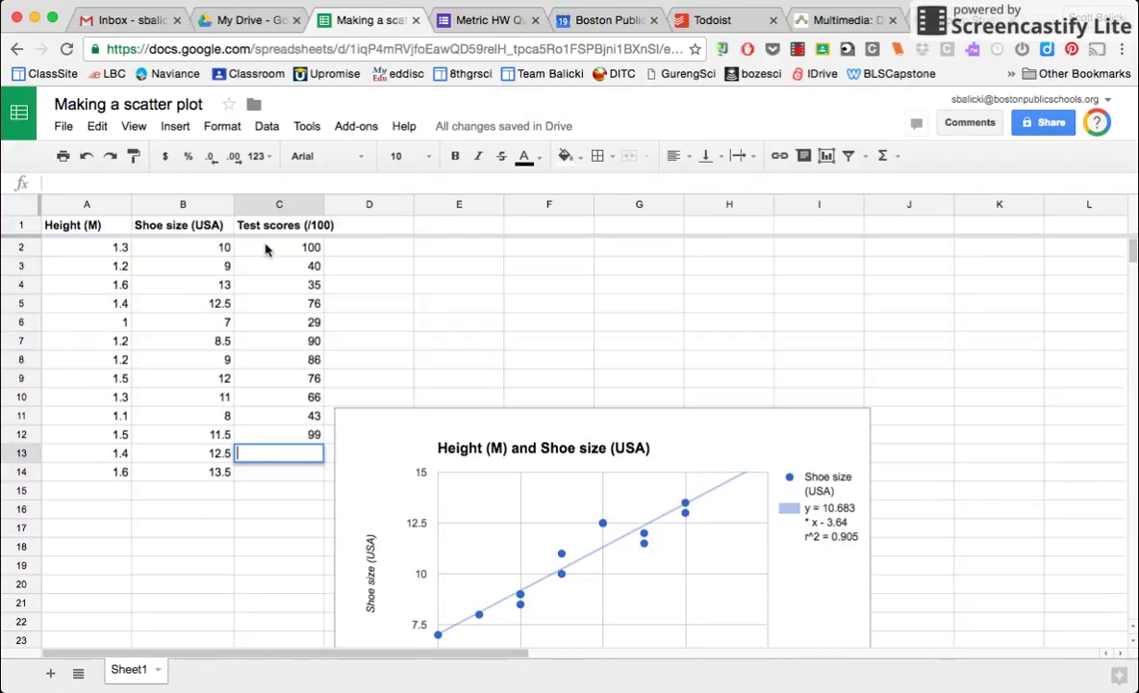
pyautogui.write('39')
pyautogui.press('Return')
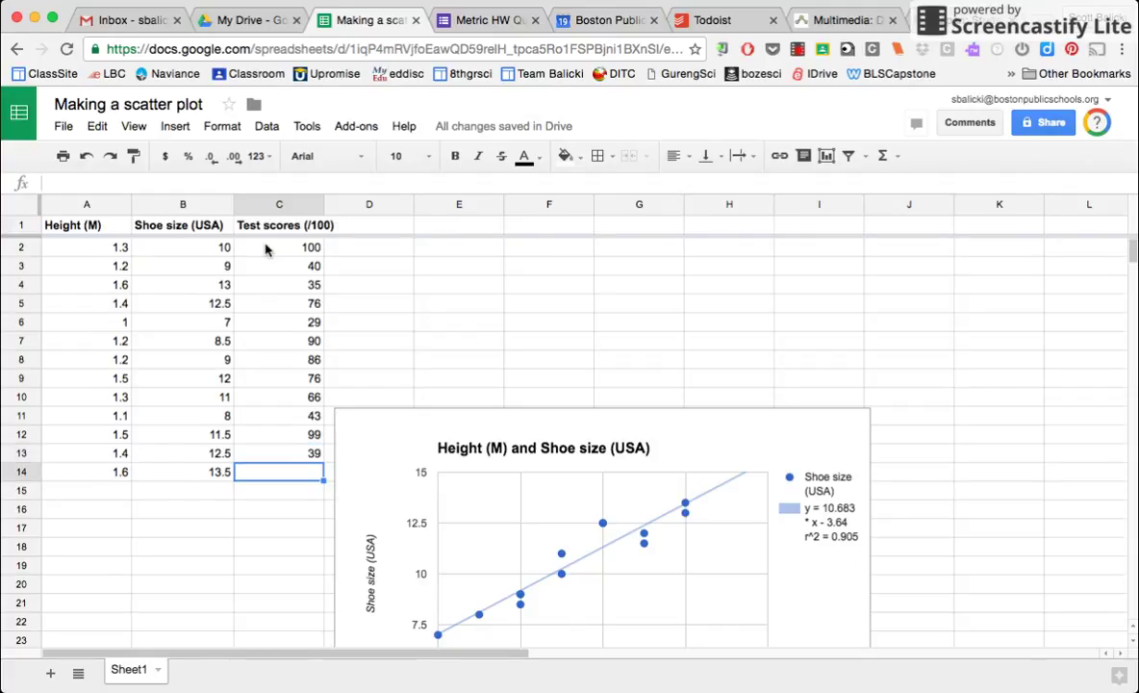
pyautogui.write('50')
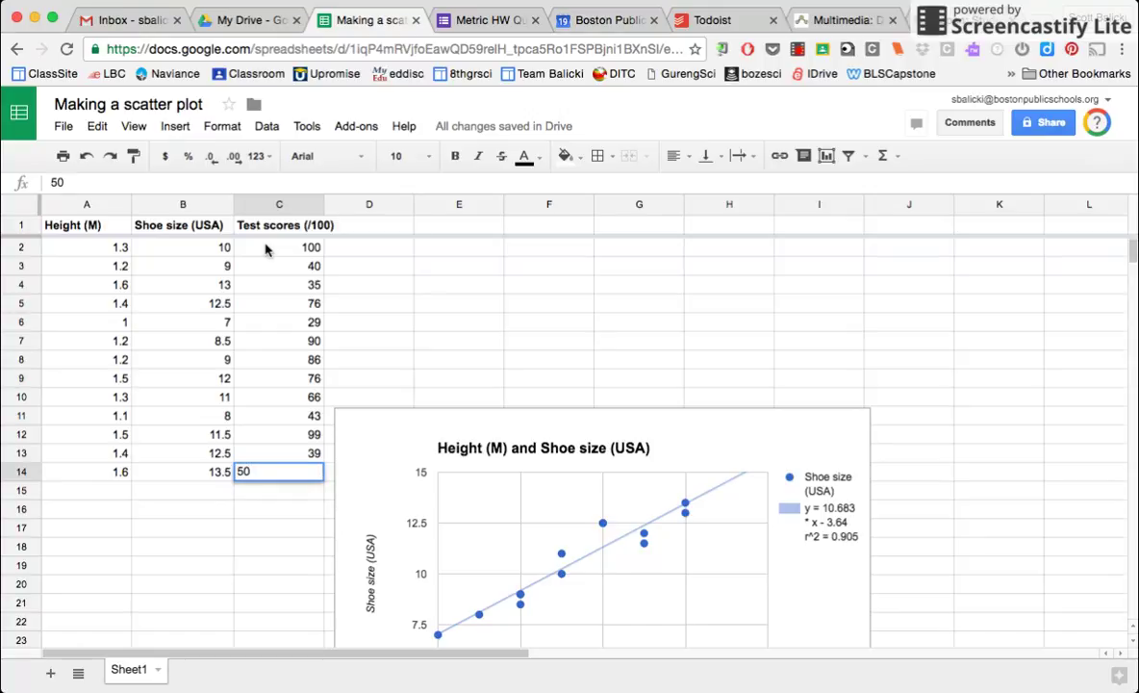
pyautogui.press('Return')
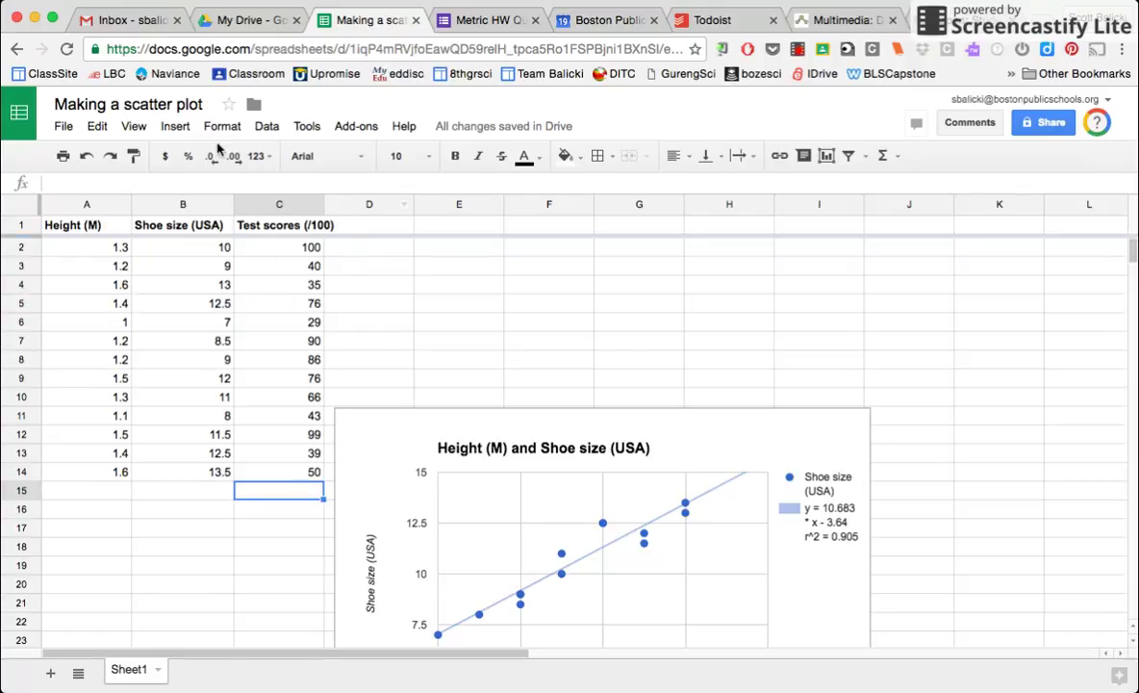
pyautogui.click(82, 205)
pyautogui.click(272, 205)
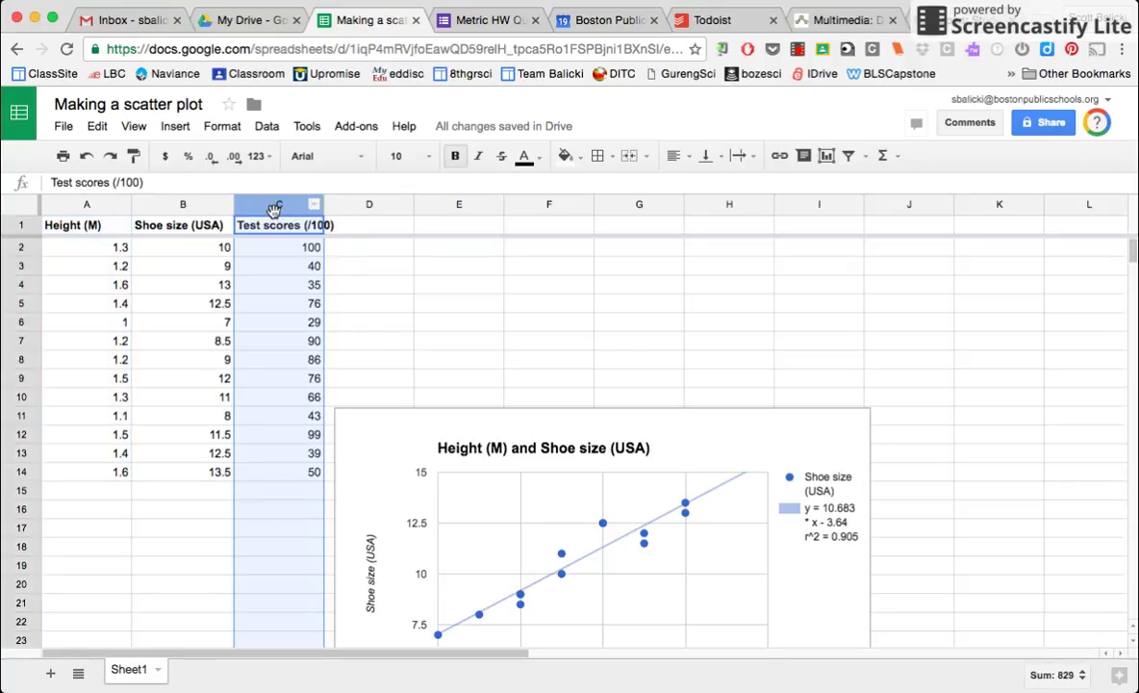
pyautogui.click(82, 323)
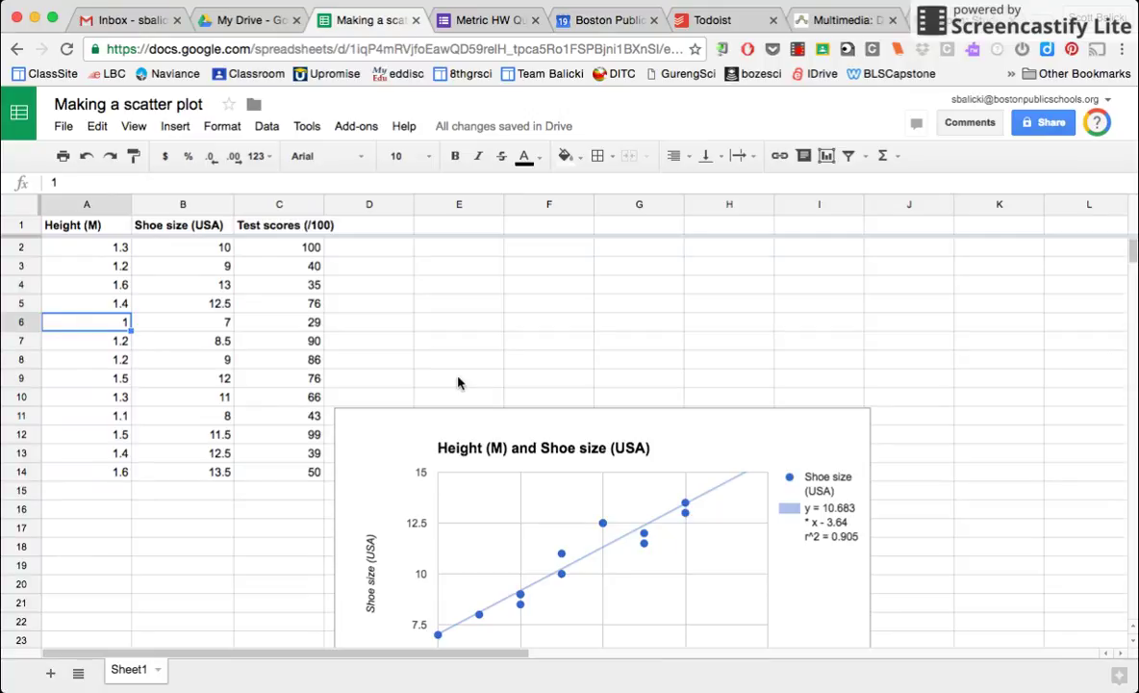
# - Start a new chart that uses the height range A1:A14 and the test scores range C1:C14 as its data
pyautogui.click(825, 159)
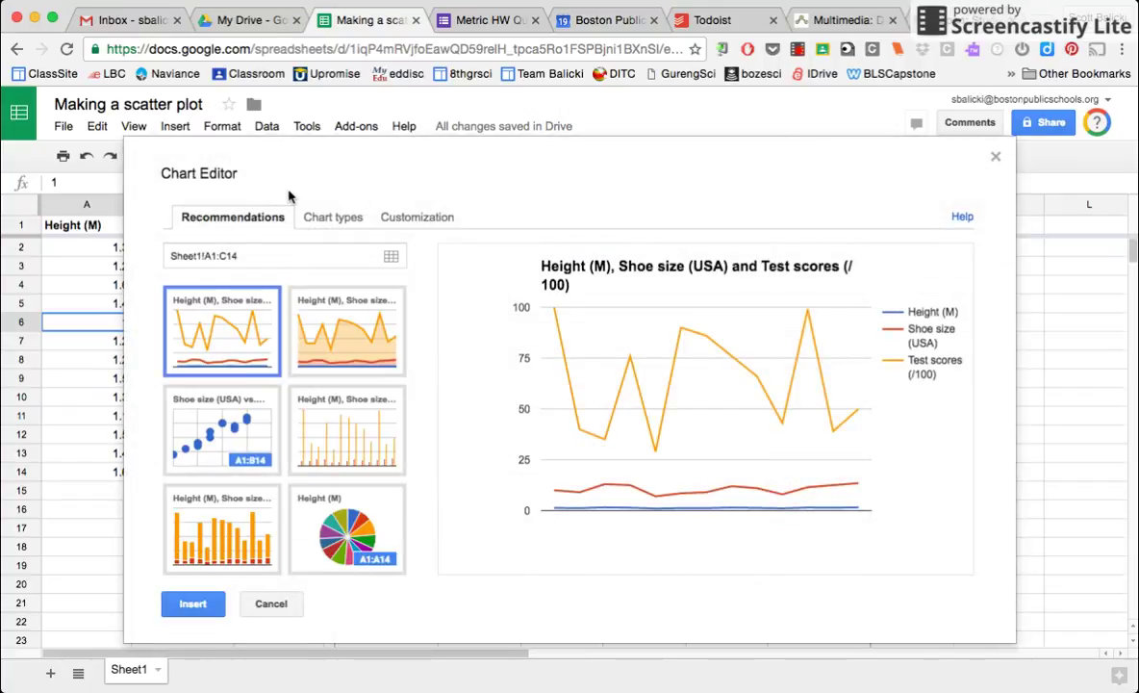
pyautogui.click(391, 257)
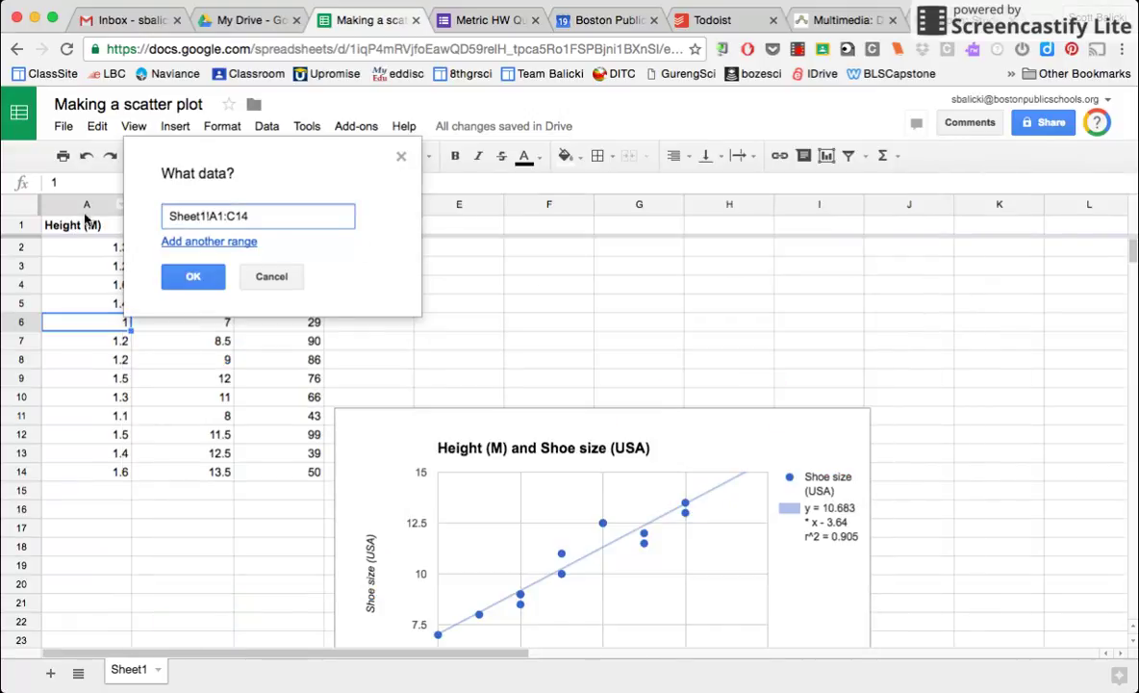
pyautogui.moveTo(231, 171); pyautogui.dragTo(515, 166)
pyautogui.moveTo(69, 225); pyautogui.dragTo(81, 476)
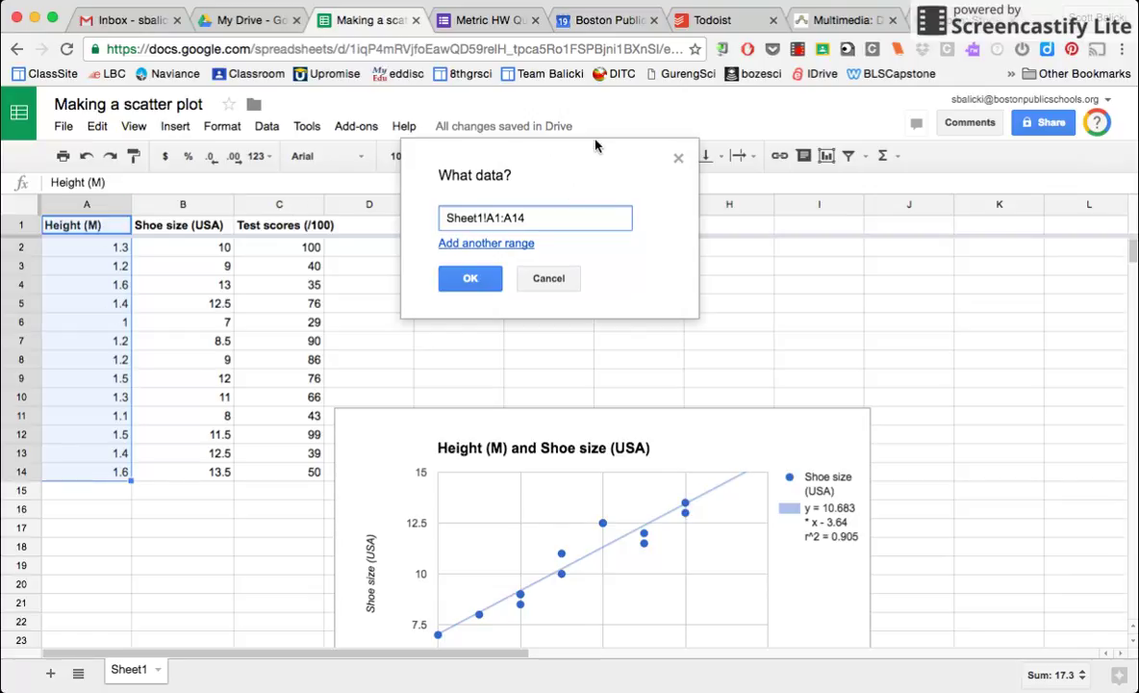
pyautogui.click(483, 244)
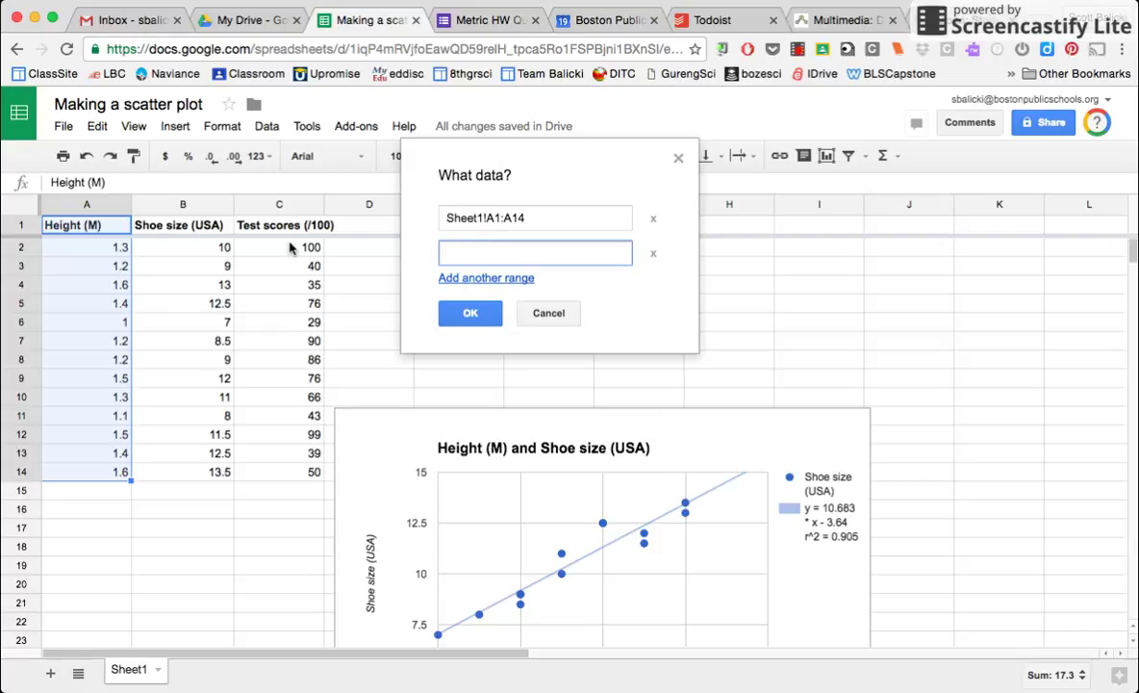
pyautogui.click(249, 202)
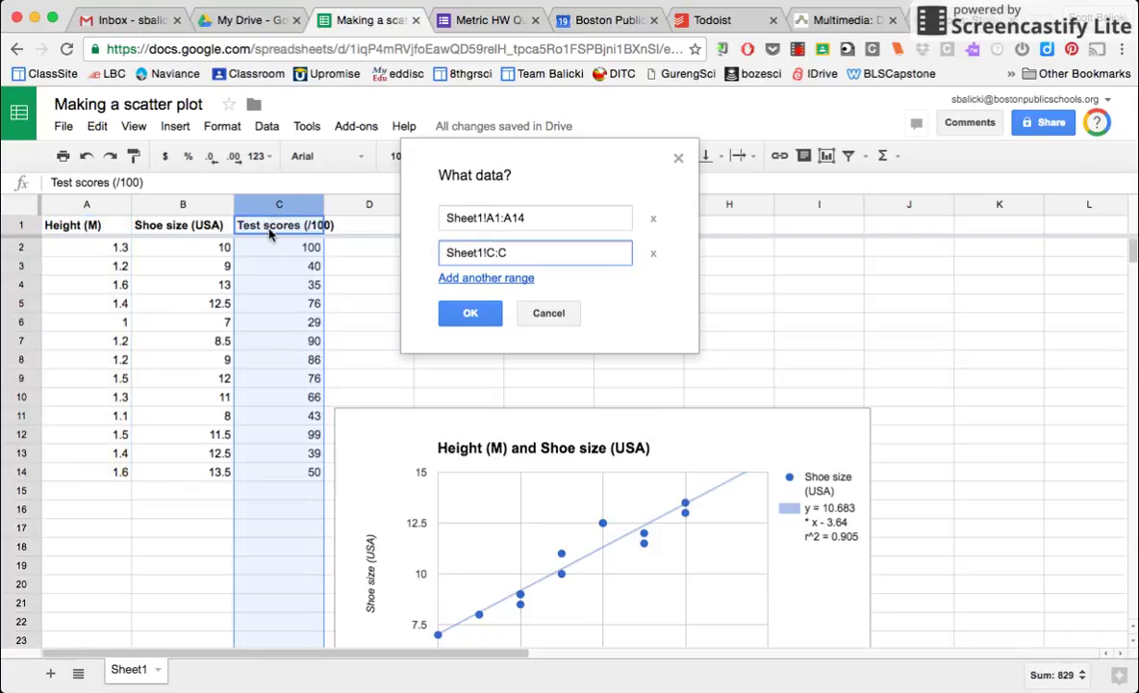
pyautogui.click(277, 247)
pyautogui.moveTo(270, 225); pyautogui.dragTo(295, 473)
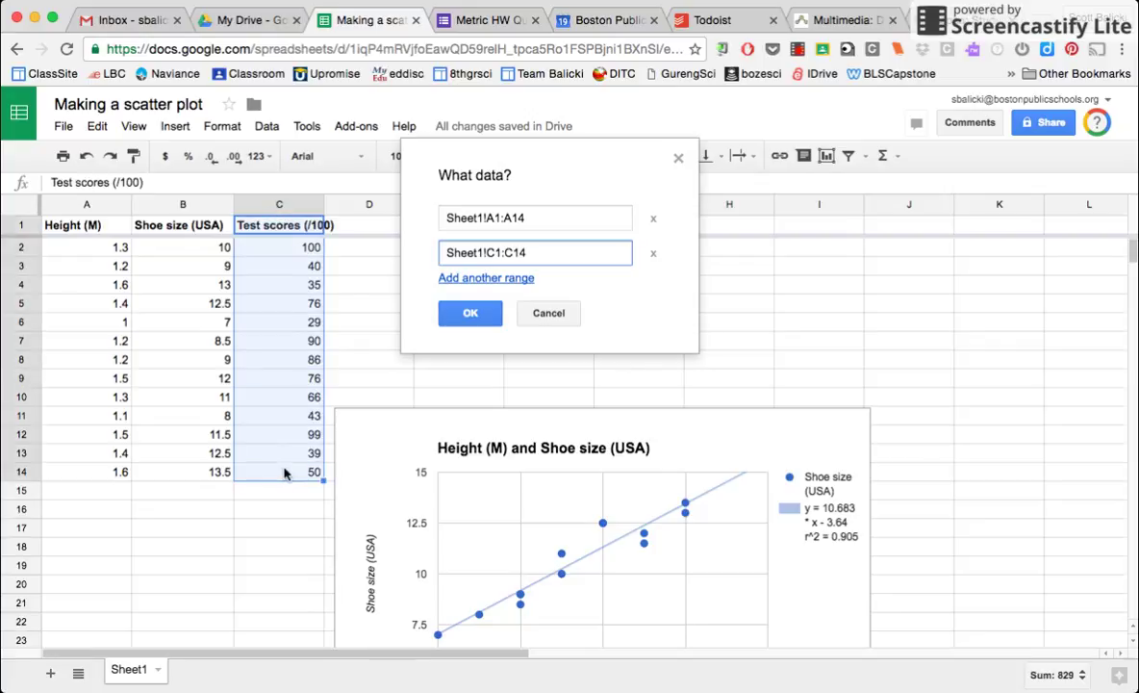
pyautogui.click(468, 316)
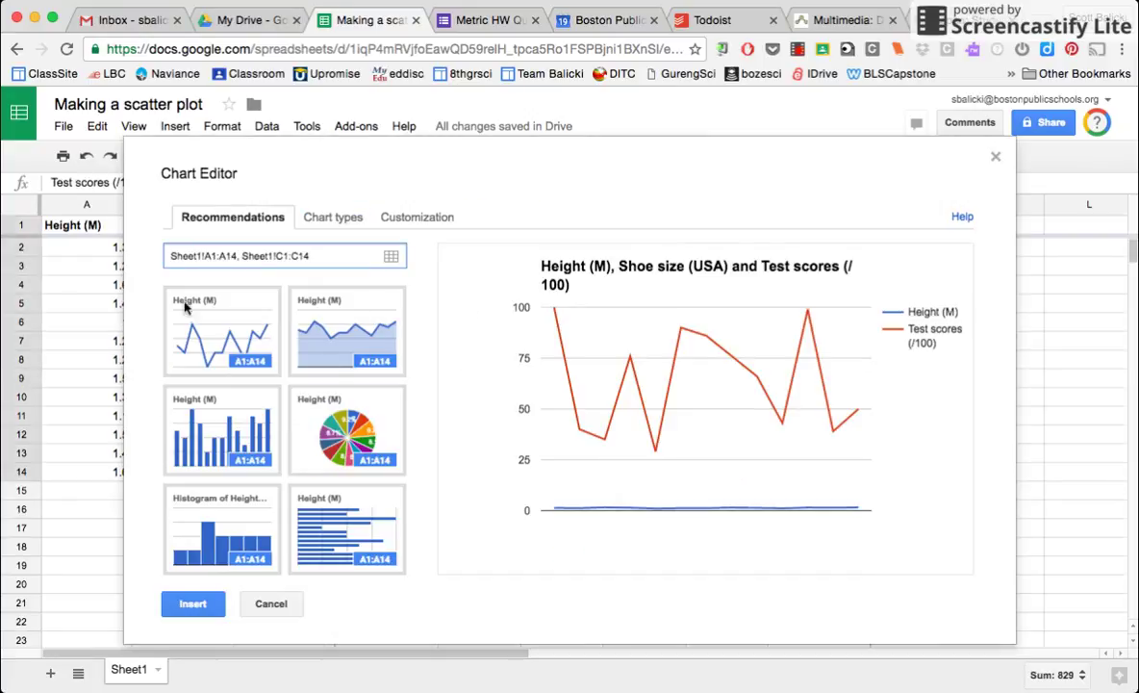
# - Set the new chart's type to a scatter chart
pyautogui.click(319, 216)
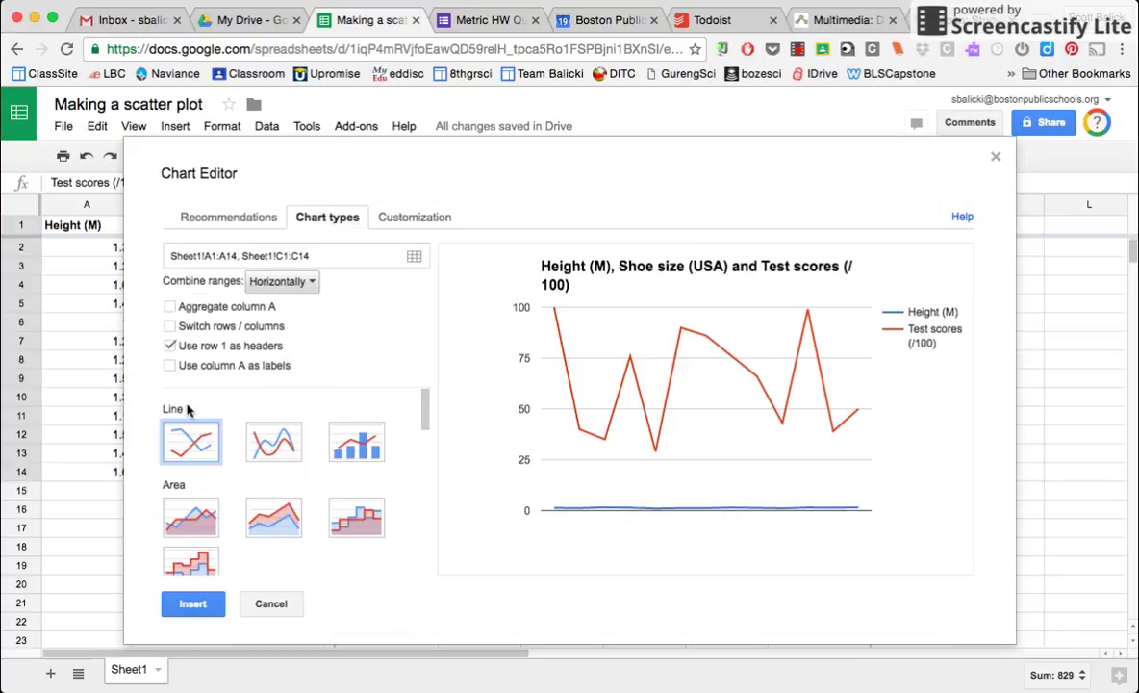
pyautogui.scroll(-6, 190, 442)
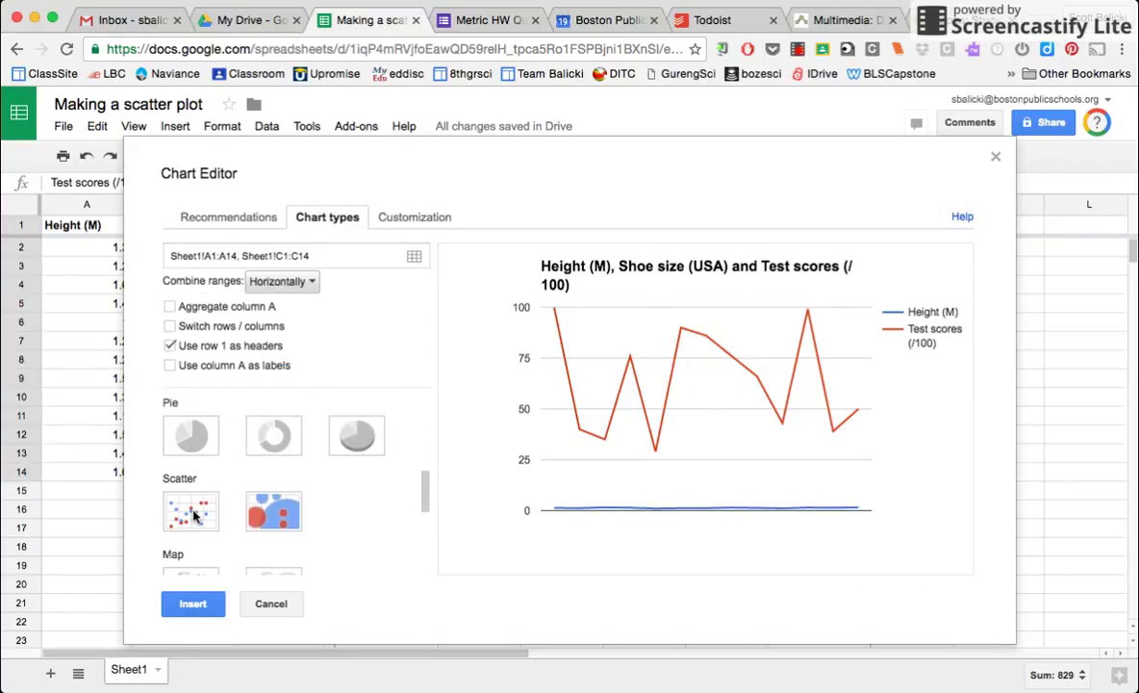
pyautogui.click(193, 517)
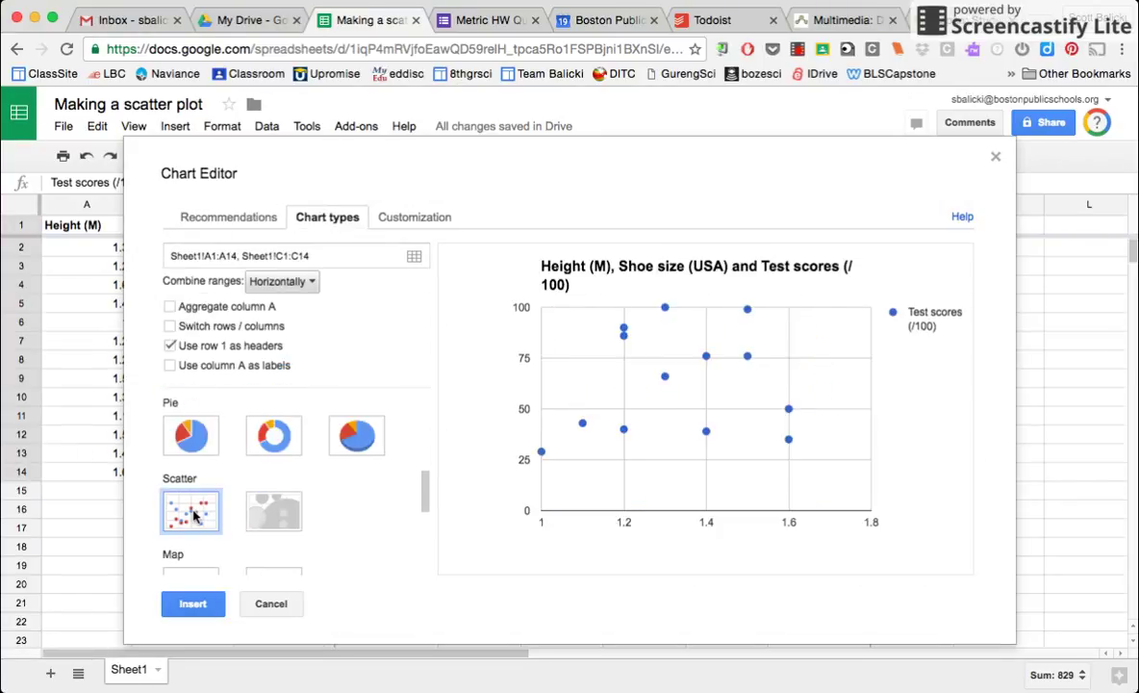
# - Title the chart's horizontal axis "Height (M)"
pyautogui.click(414, 220)
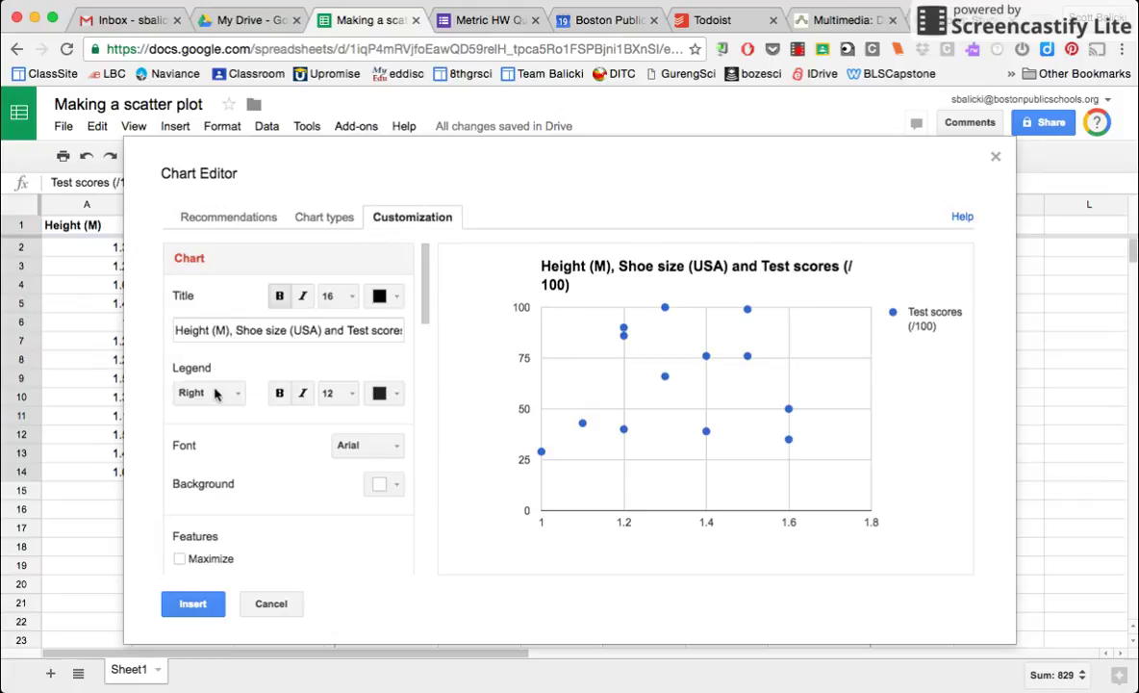
pyautogui.scroll(-3, 213, 391)
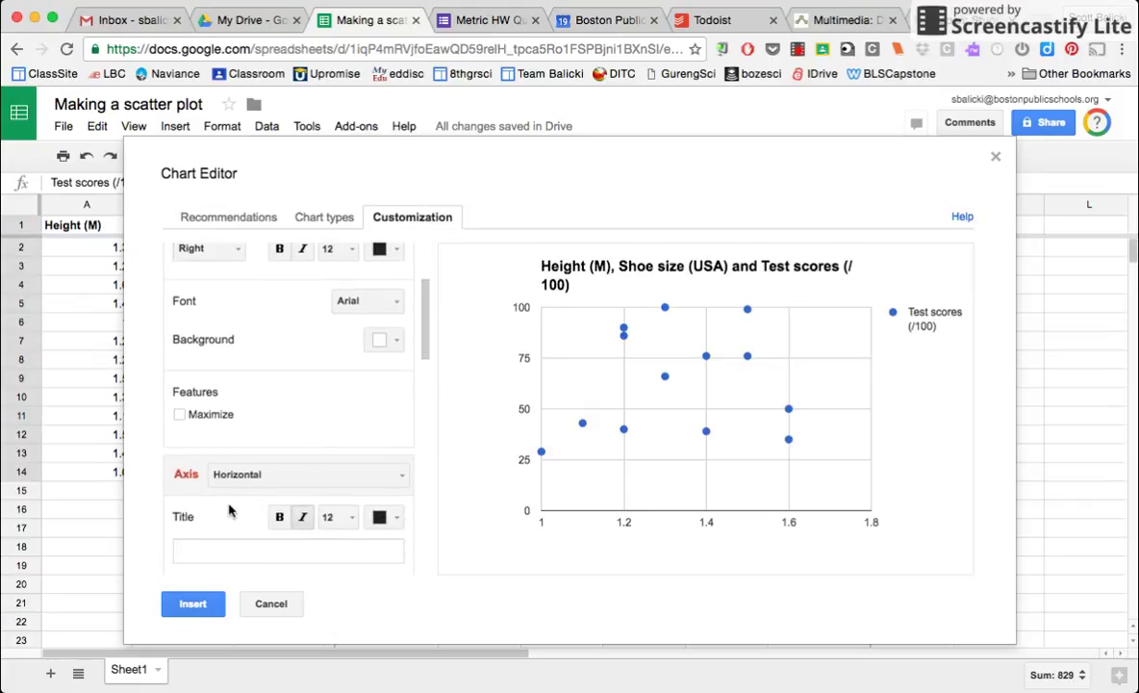
pyautogui.scroll(-1, 229, 509)
pyautogui.click(208, 517)
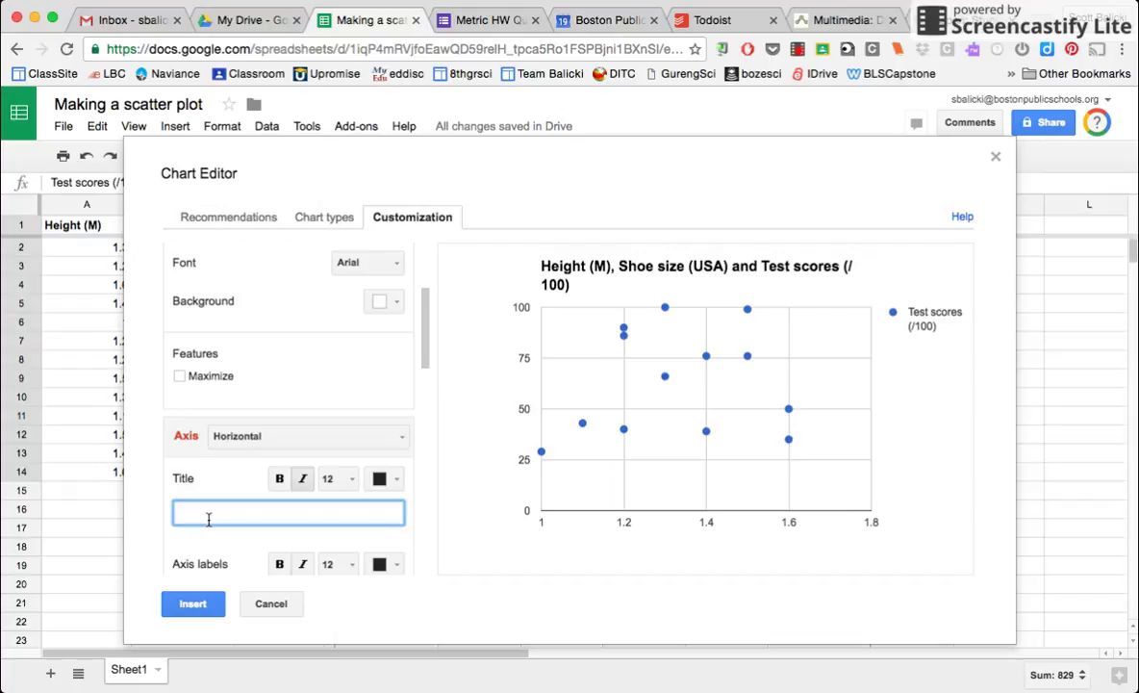
pyautogui.write('Height (M')
# - Title the chart's left vertical axis "Test score (/100)"
pyautogui.click(293, 436)
pyautogui.click(262, 490)
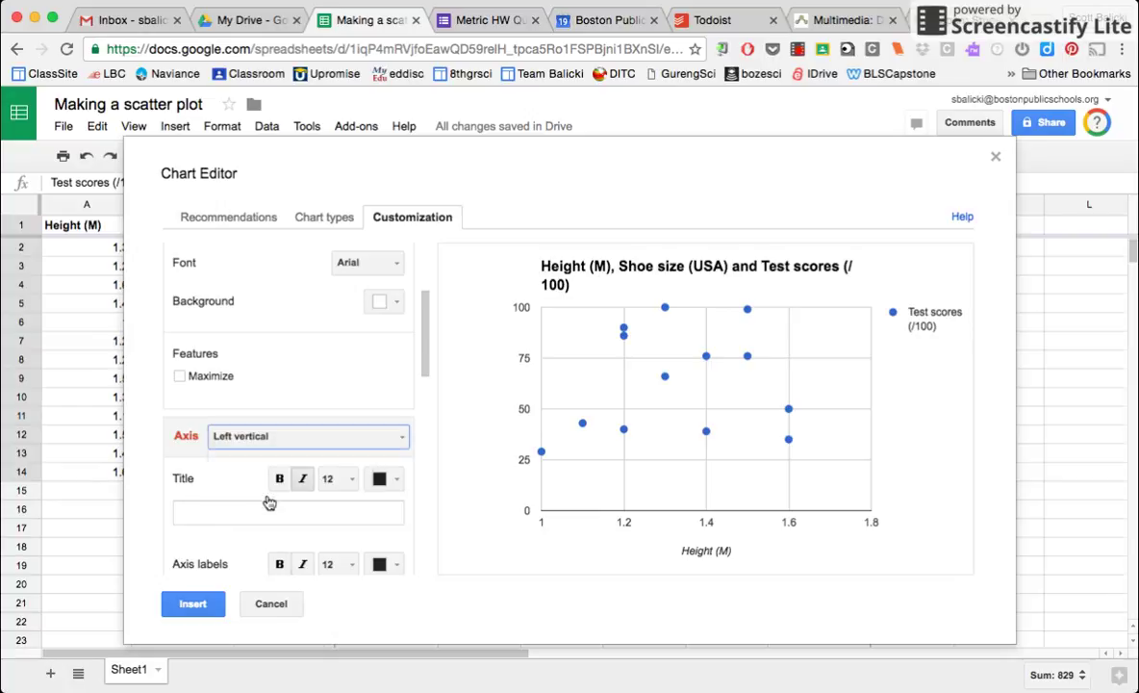
pyautogui.click(208, 515)
pyautogui.write('Te')
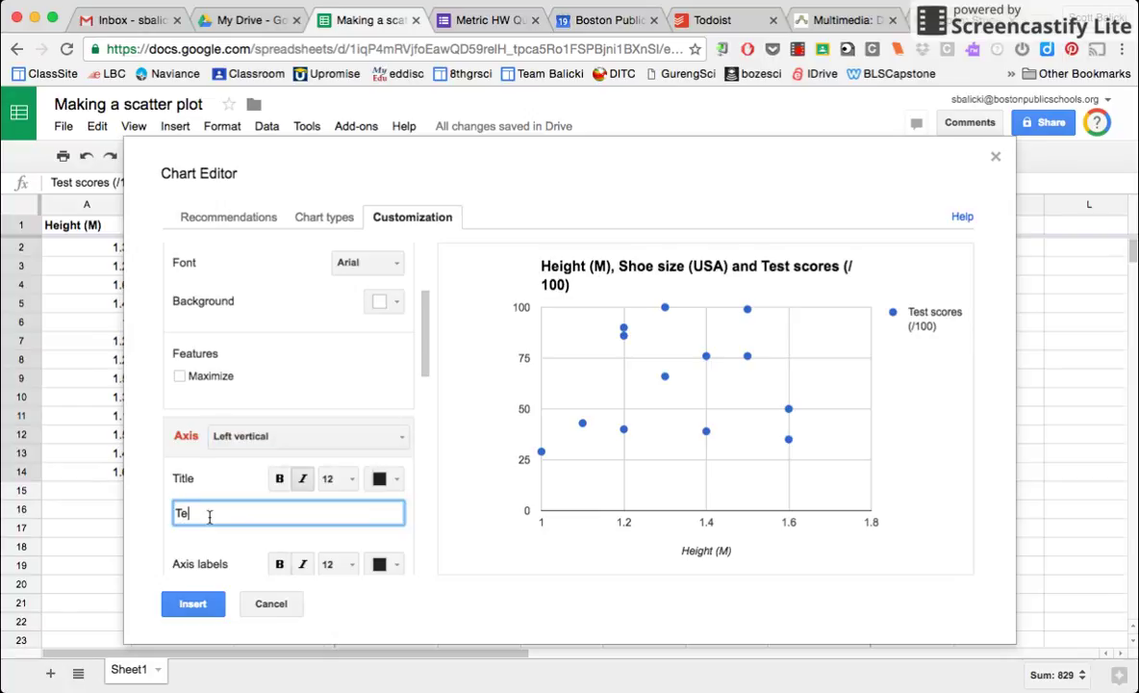
pyautogui.write('st score (/100')
# - Add a linear trendline to the test scores series, showing R² and using the equation as its label
pyautogui.scroll(-10, 209, 518)
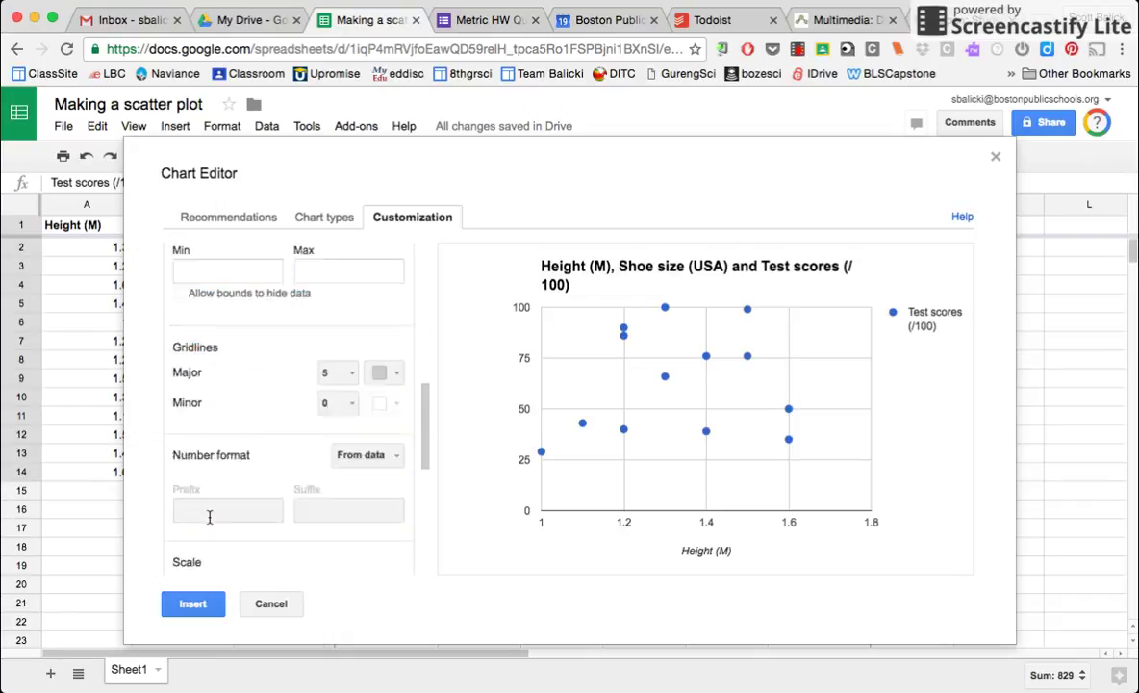
pyautogui.click(345, 544)
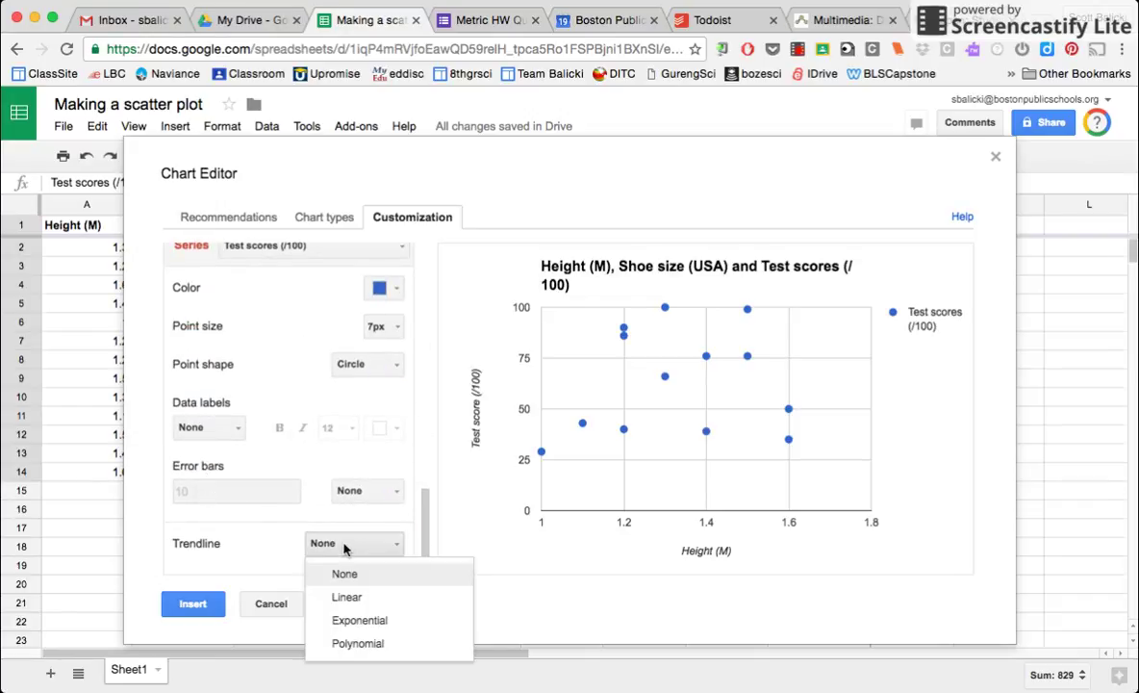
pyautogui.click(352, 599)
pyautogui.scroll(-2, 241, 539)
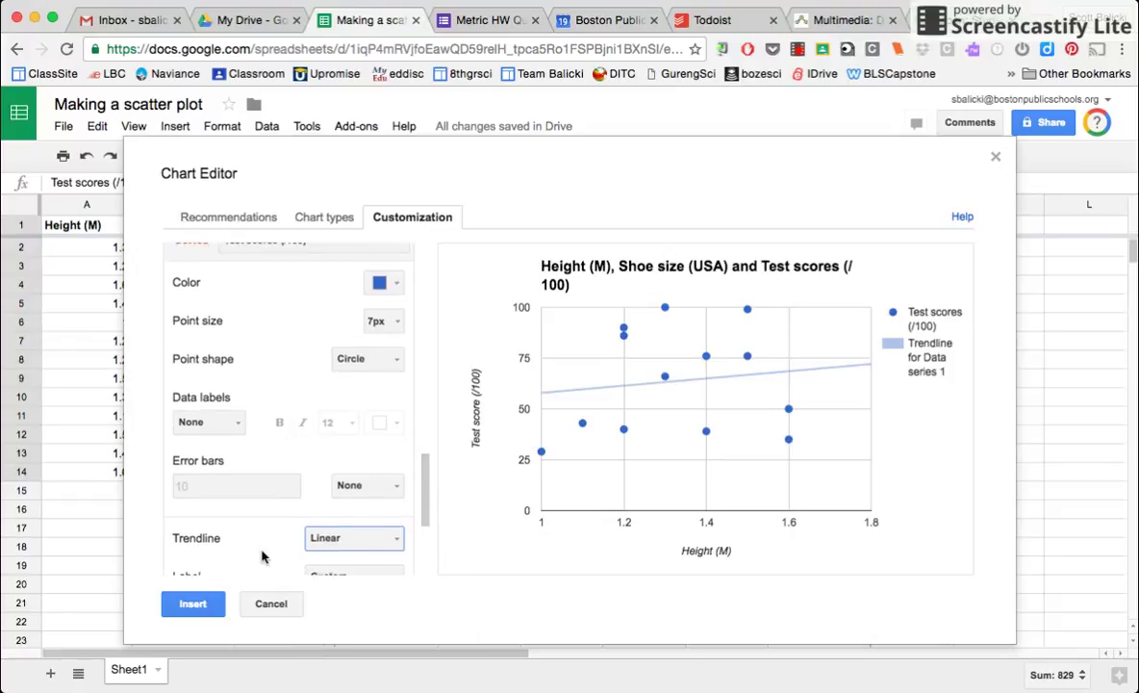
pyautogui.click(179, 558)
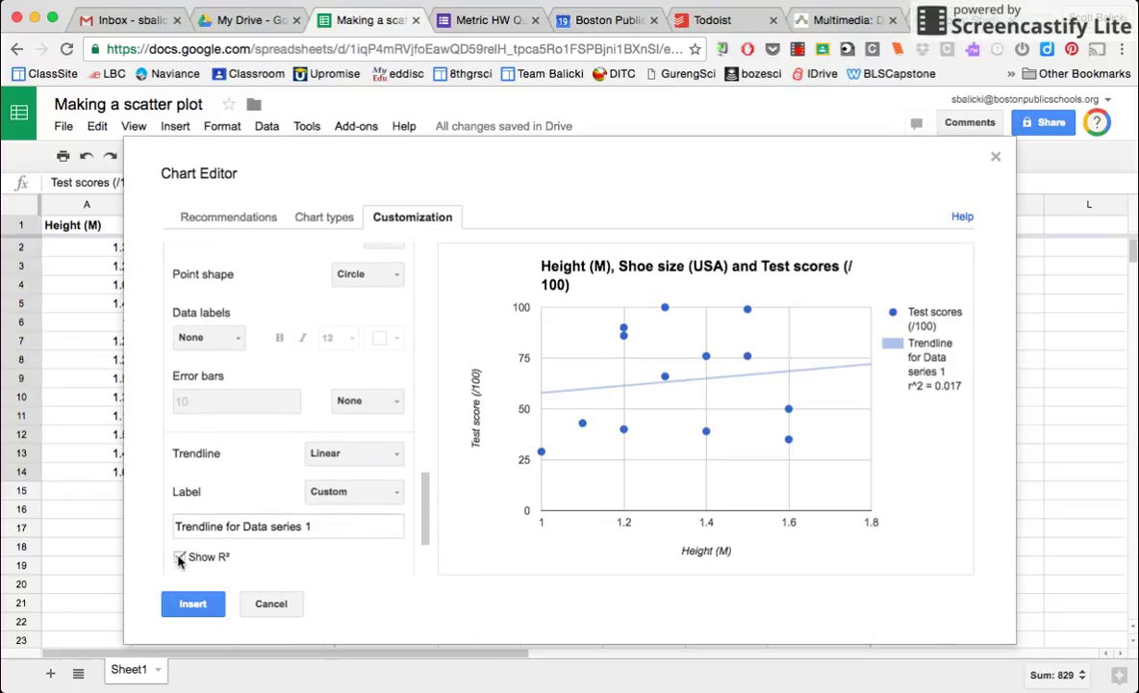
pyautogui.click(375, 491)
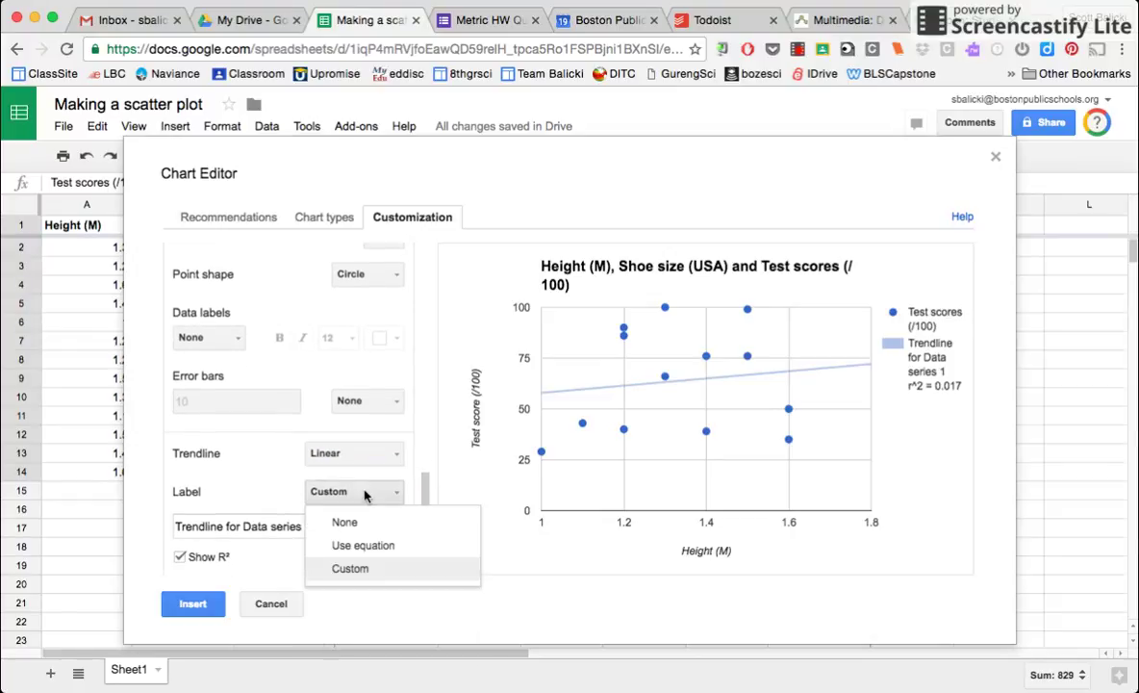
pyautogui.click(355, 547)
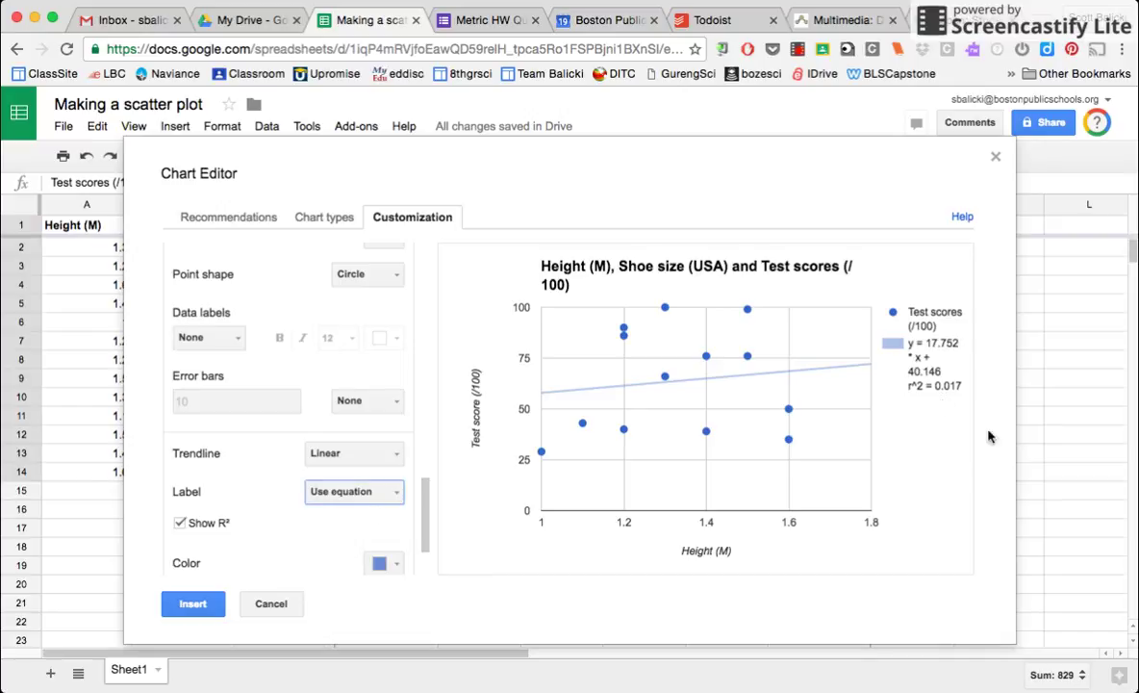
# - Insert the test scores chart into the sheet and move it clear of the data, starting around column E, row 4
pyautogui.click(195, 605)
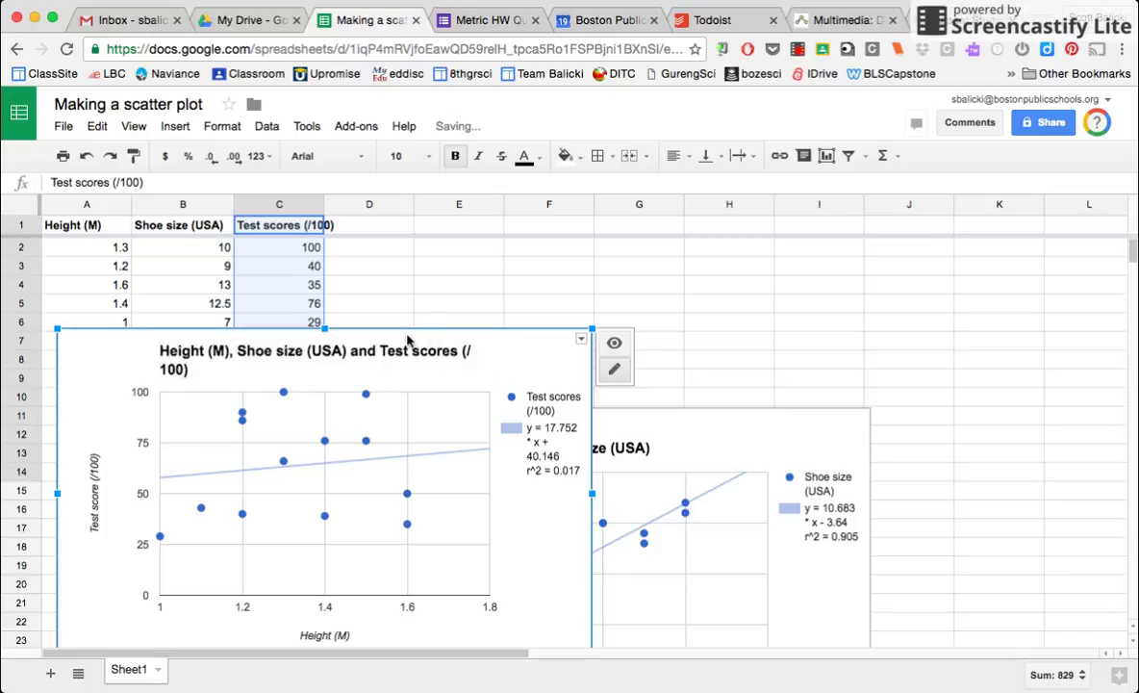
pyautogui.moveTo(390, 338); pyautogui.dragTo(761, 282)
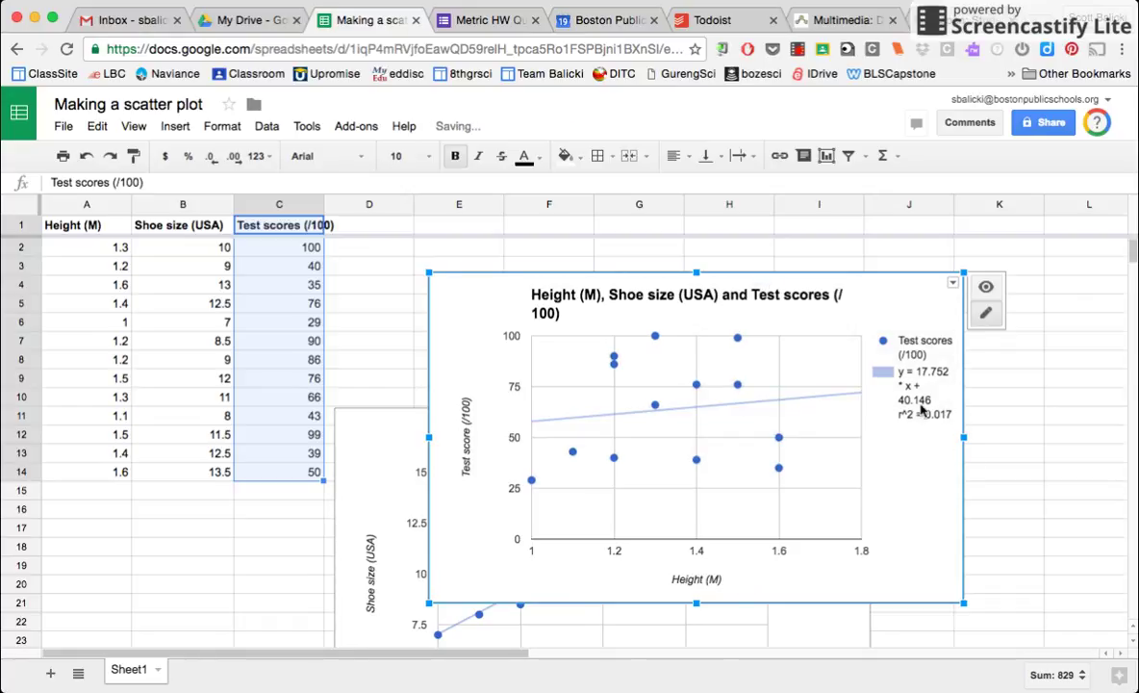
pyautogui.click(940, 424)
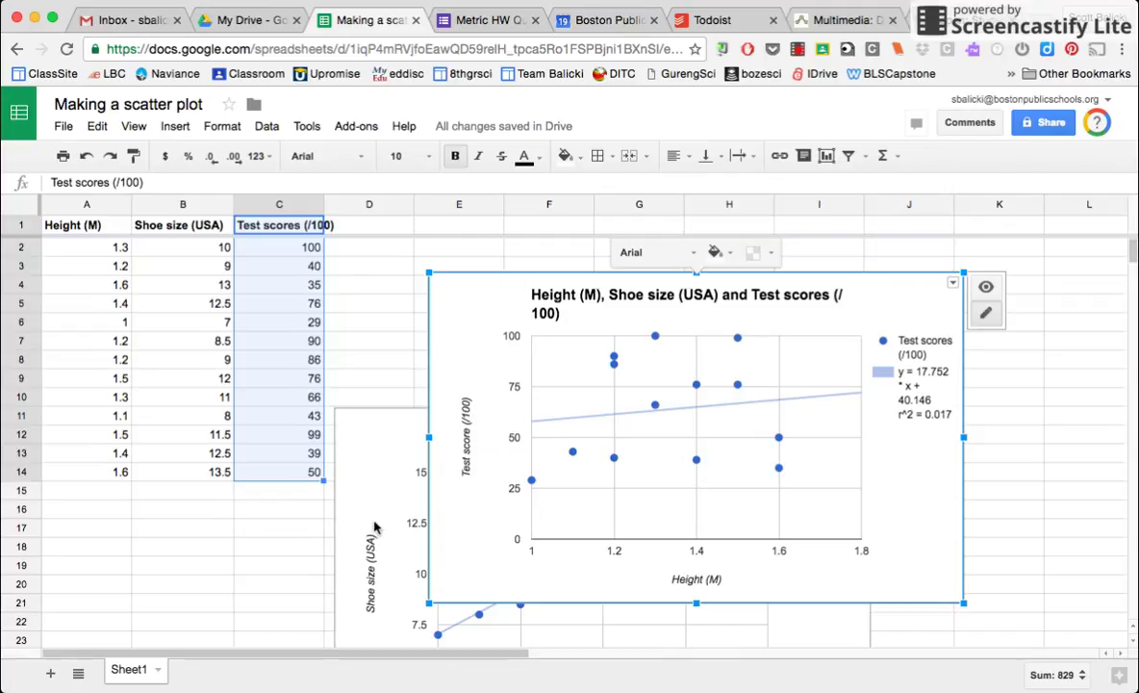
# - Compare the shoe size scatter plot with the test scores scatter plot, bringing each one to the front in turn
pyautogui.click(352, 443)
pyautogui.scroll(-3, 787, 425)
pyautogui.hscroll(1, 787, 425)
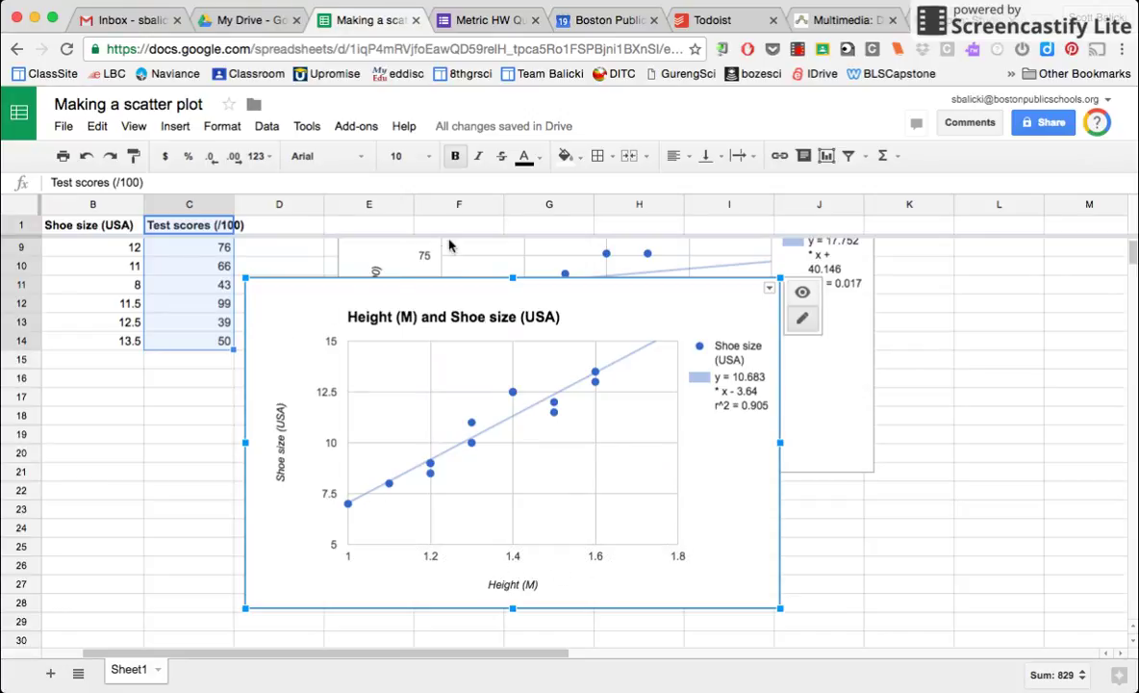
pyautogui.click(378, 253)
pyautogui.scroll(3, 585, 426)
pyautogui.hscroll(-1, 585, 427)
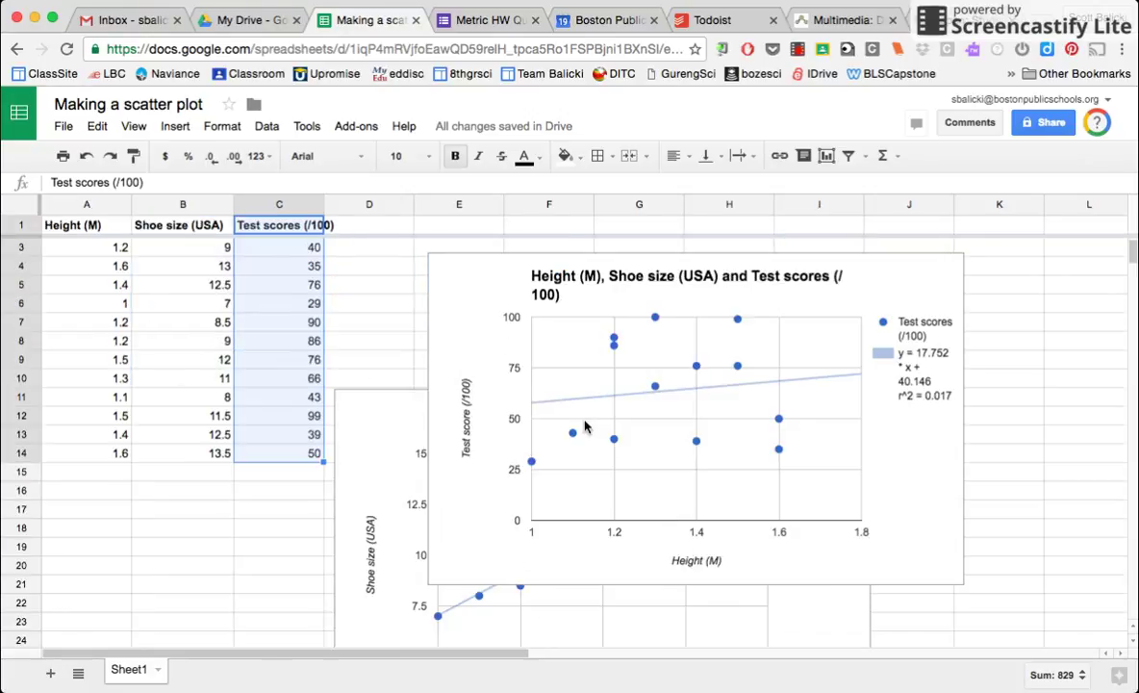